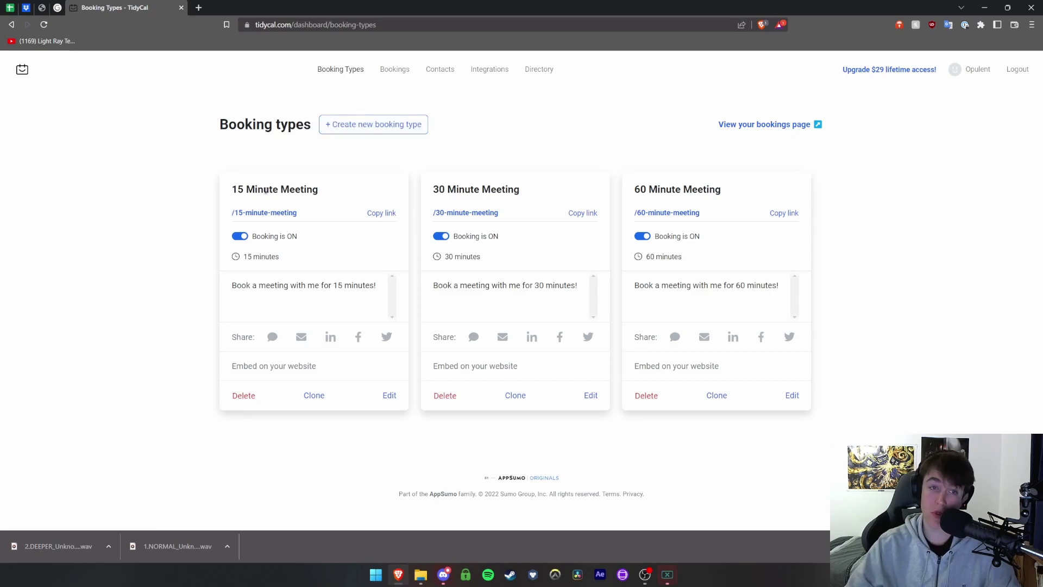
Check the 15, 30 and 60 Minute Meeting titles and switch the 15 Minute Meeting's booking back on.
drag(231, 189, 320, 190)
drag(433, 189, 550, 196)
drag(634, 189, 746, 196)
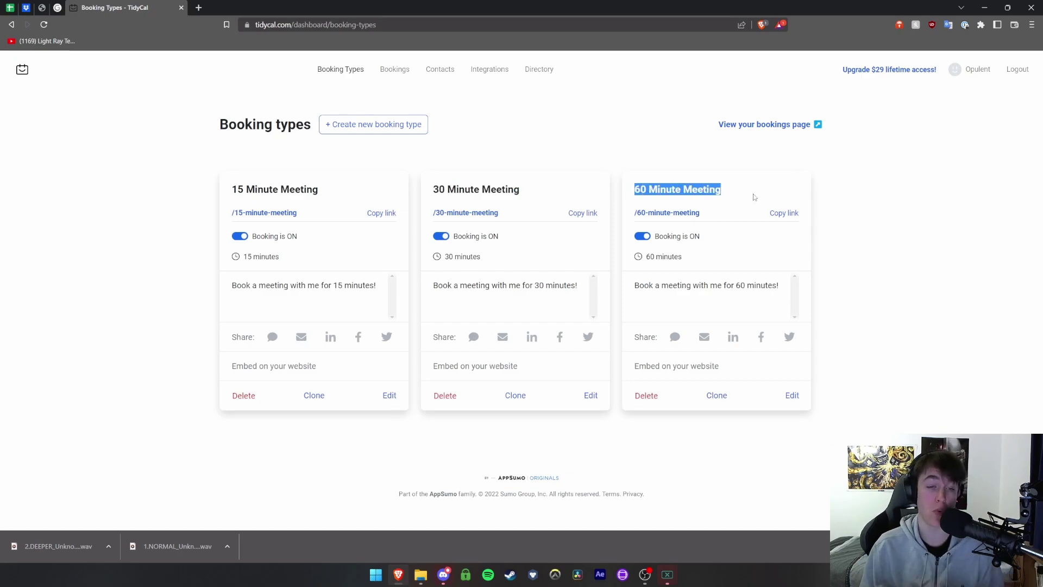
click(241, 237)
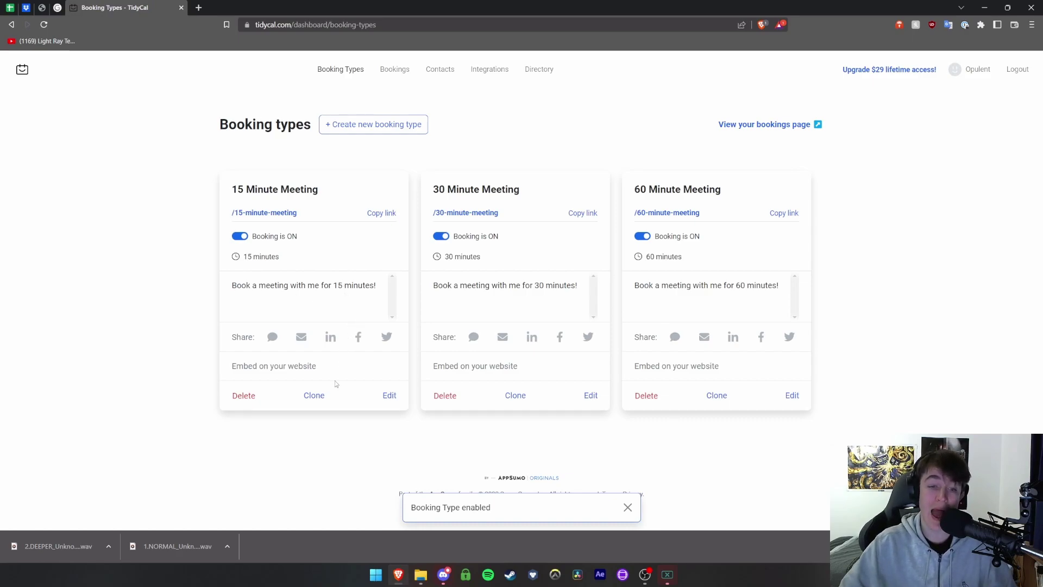
Open the 15 Minute Meeting editor and review its padding, duration and 60-days-ahead booking limit.
click(390, 397)
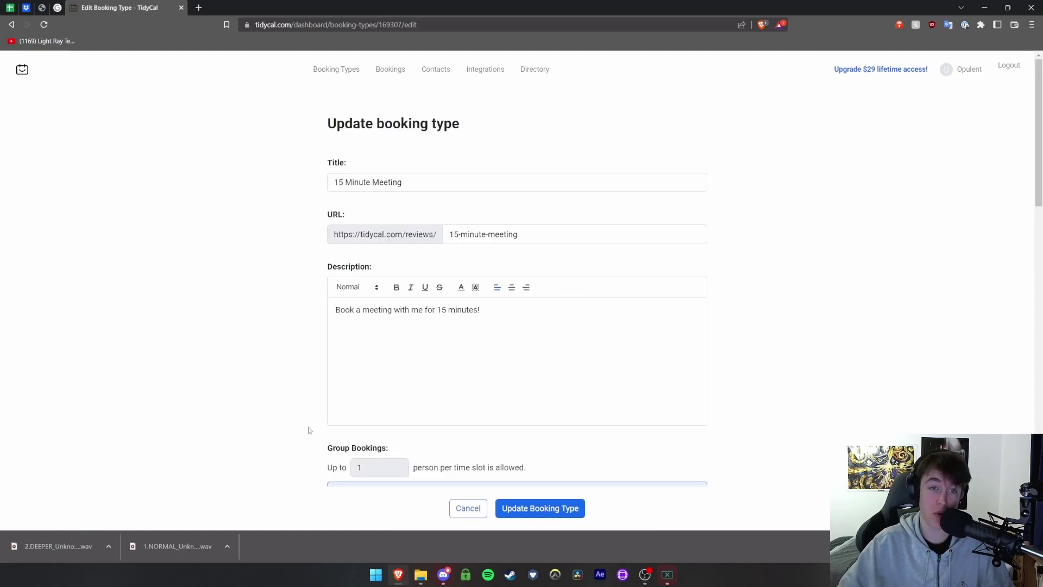
scroll(391, 305, down, 2)
scroll(359, 207, up, 1)
scroll(359, 203, down, 4)
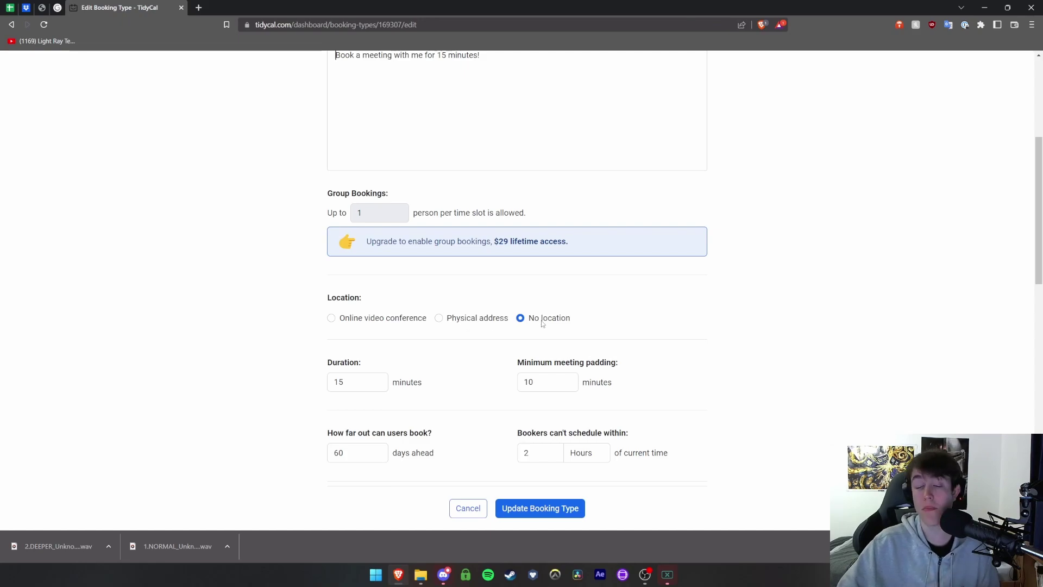
scroll(533, 320, down, 1)
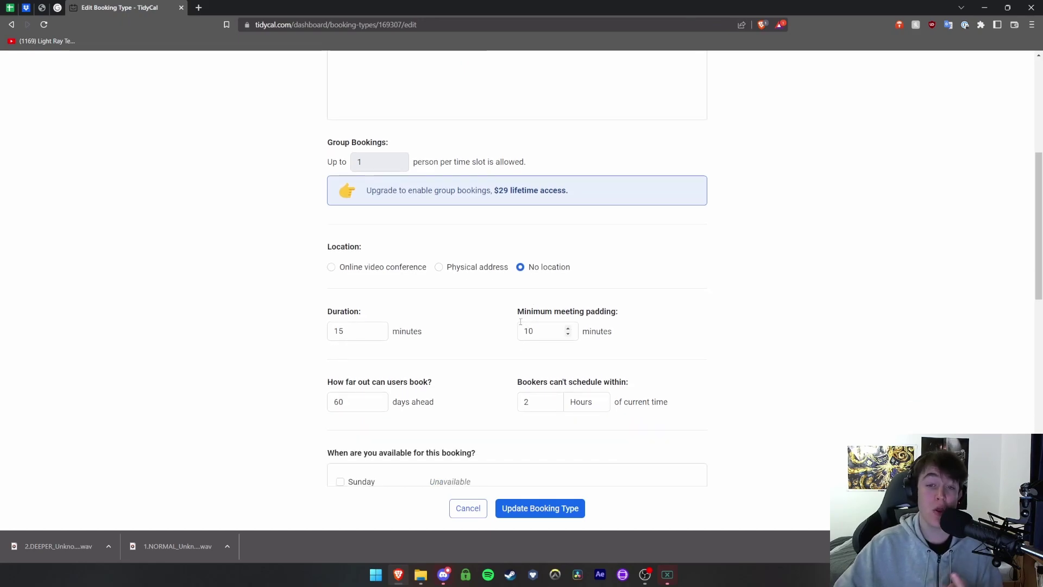
drag(520, 317, 625, 315)
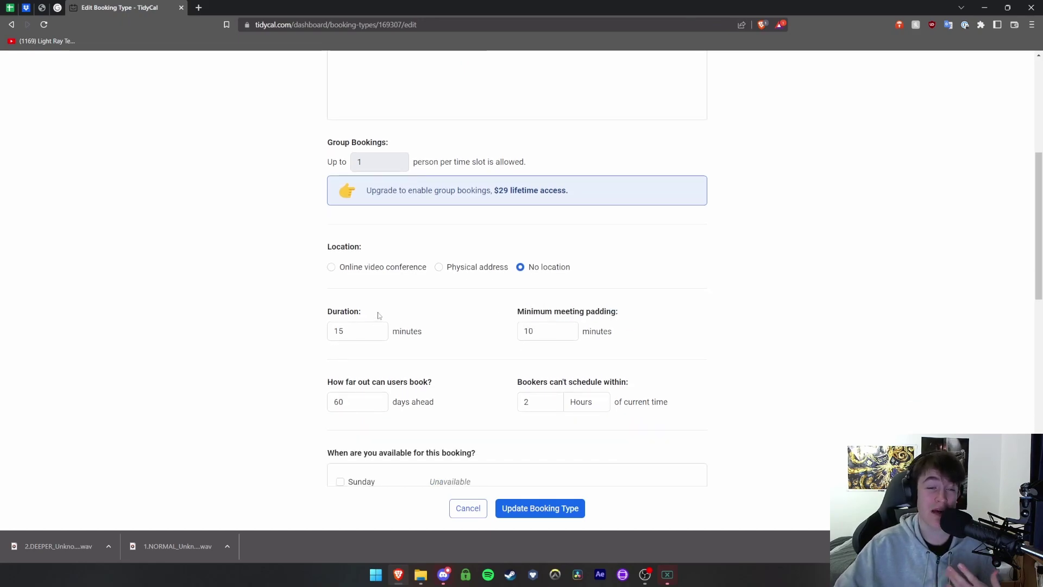
drag(378, 314, 302, 315)
scroll(303, 318, down, 2)
drag(325, 279, 451, 282)
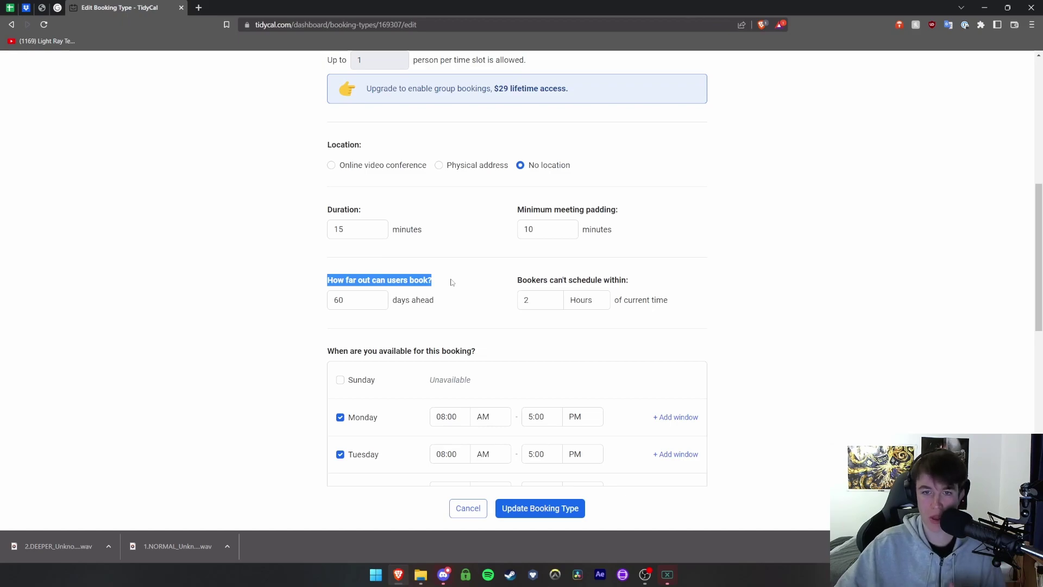
drag(512, 283, 638, 283)
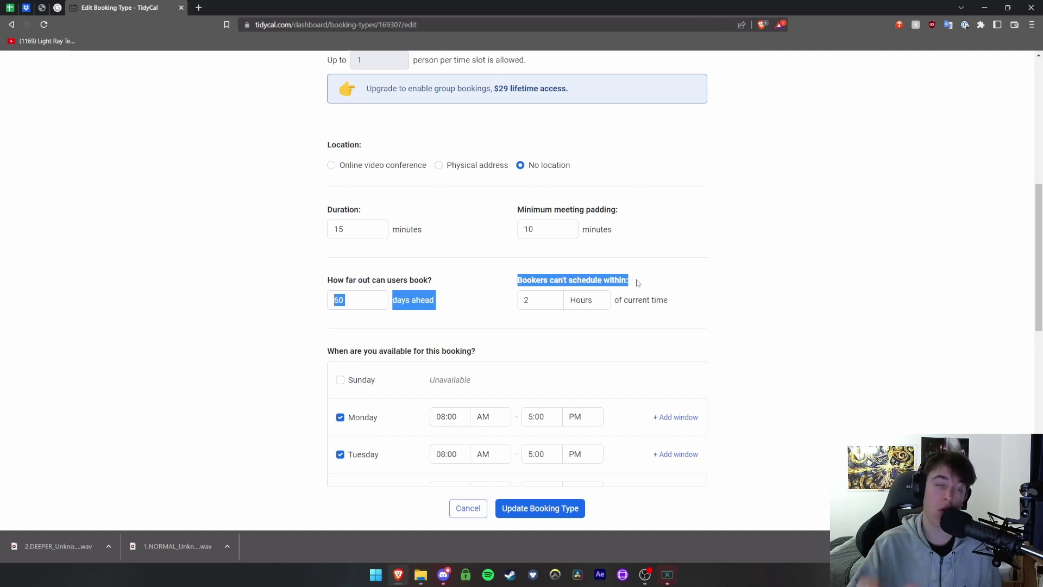
Change the minimum scheduling notice from 2 to 8 hours.
click(546, 300)
key(BackSpace)
text(8)
click(375, 302)
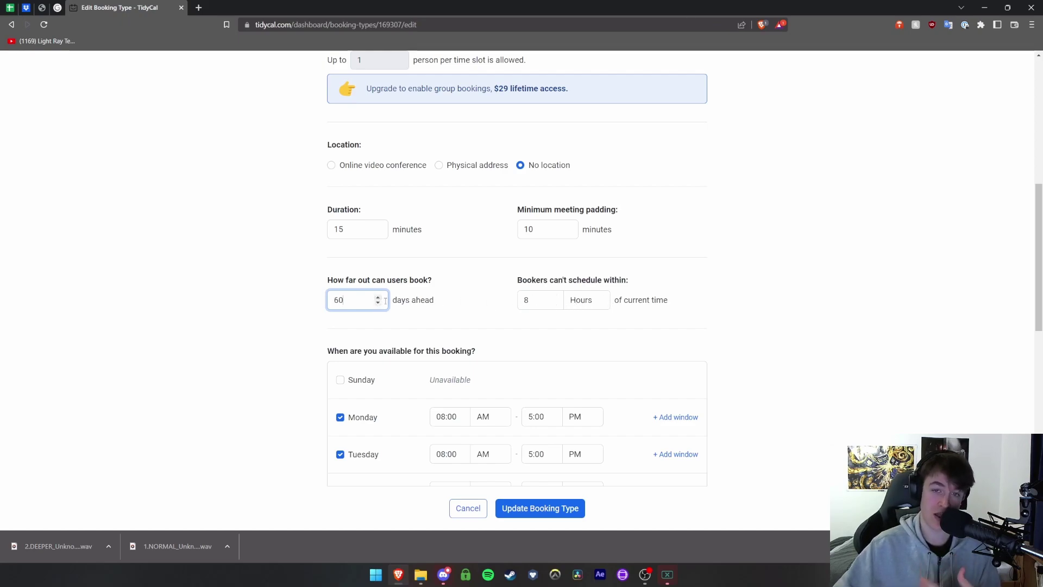
scroll(540, 242, down, 3)
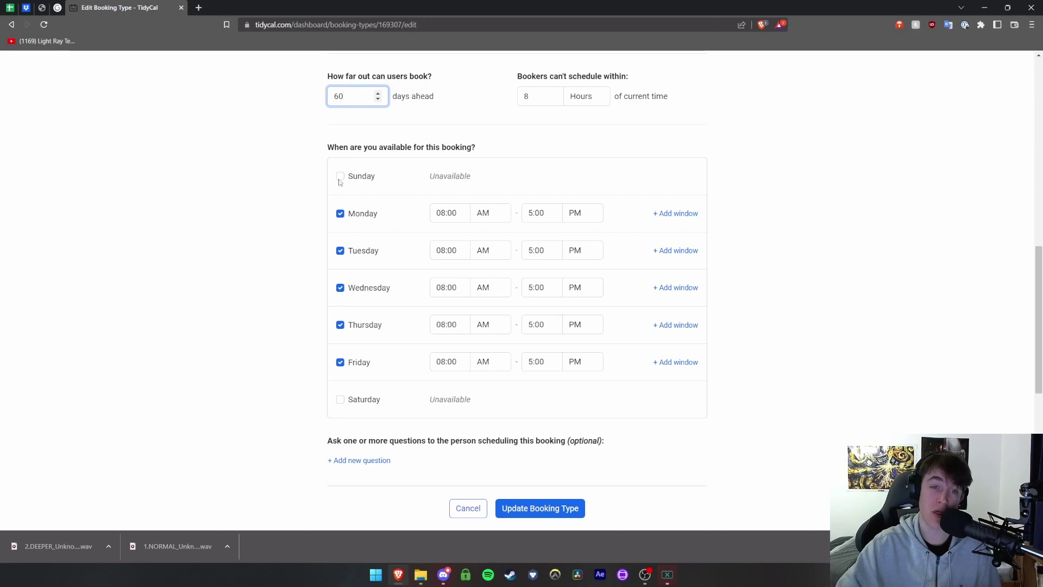
Mark Sunday as available and add a second Sunday time window.
click(341, 214)
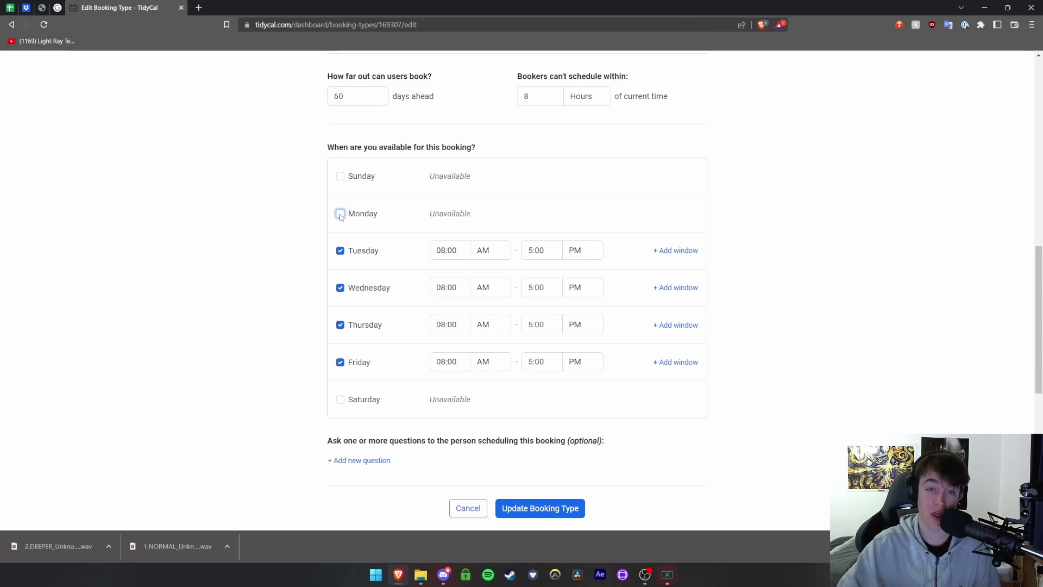
click(340, 213)
click(341, 177)
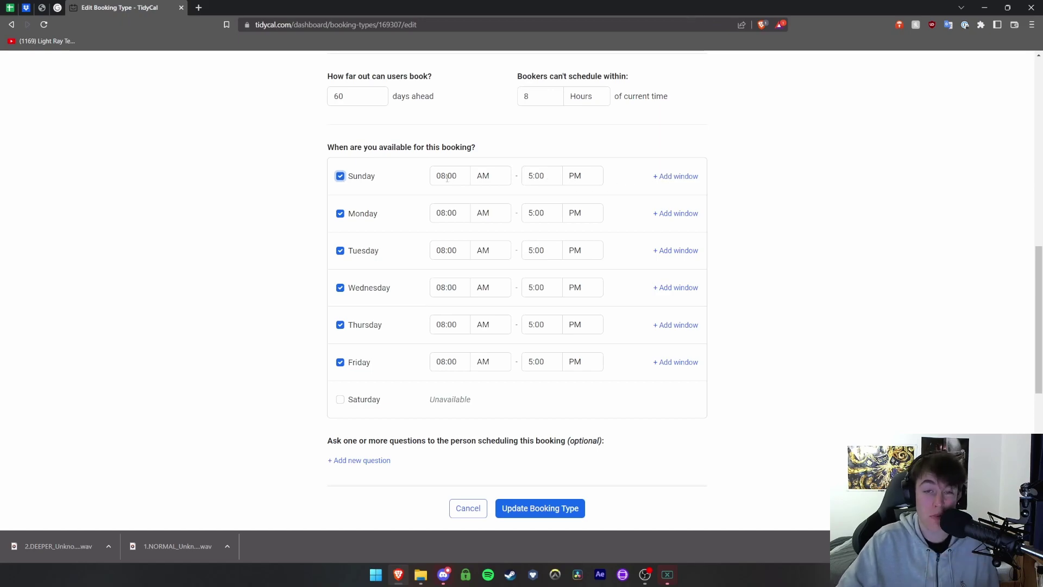
click(664, 179)
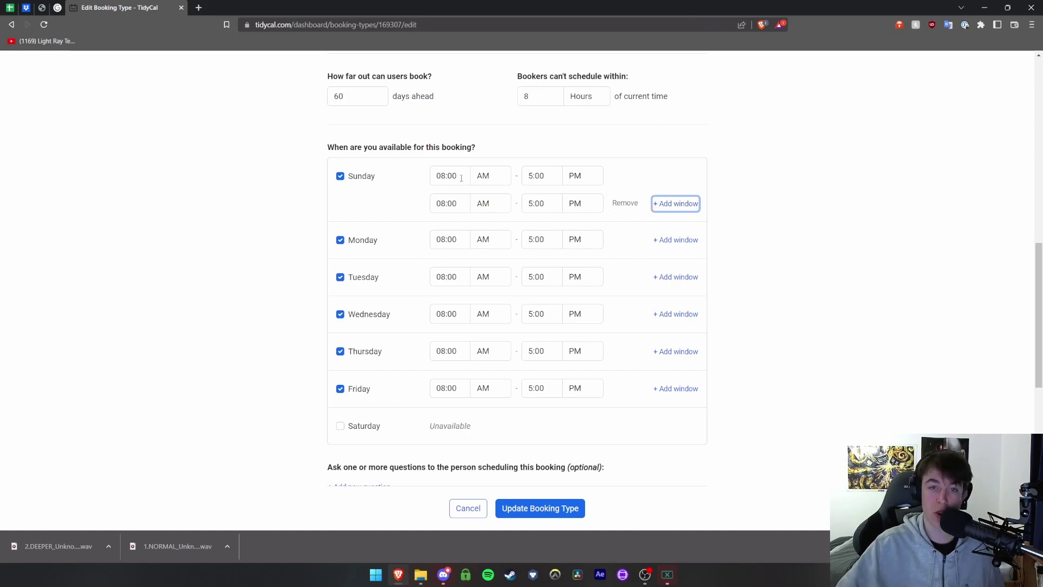
Set Sunday's first window to end at 12:00 PM and the second to start at 1:30 PM.
double_click(538, 176)
key(End)
click(532, 176)
key(BackSpace)
text(12)
double_click(445, 203)
text(12)
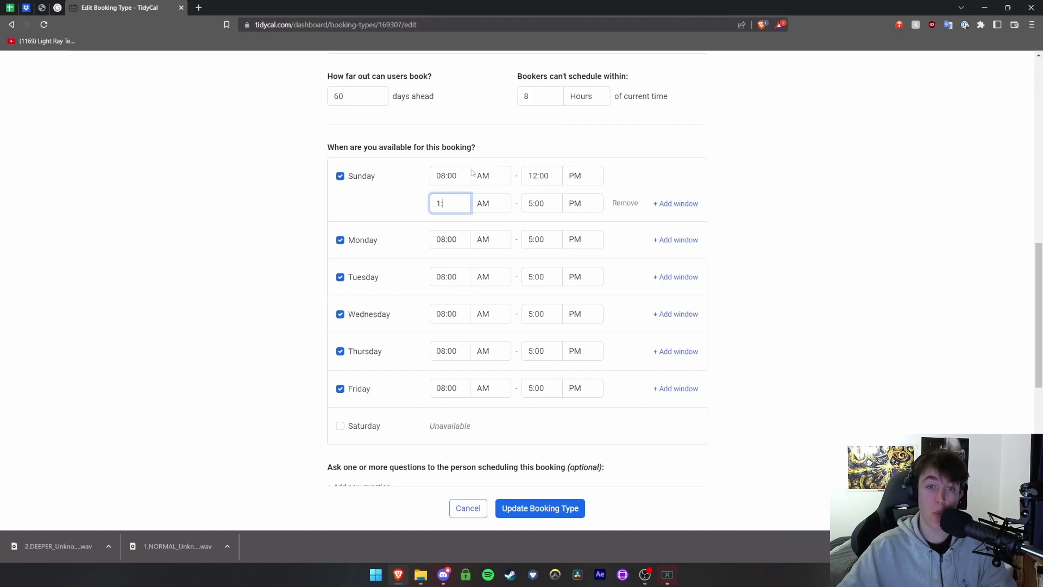
click(486, 204)
click(484, 226)
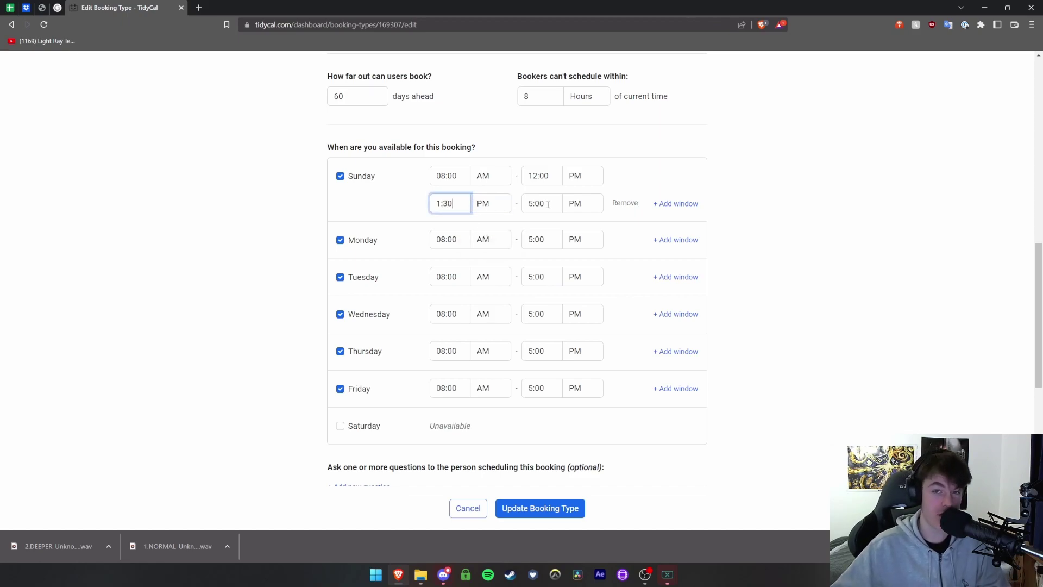
scroll(427, 133, down, 3)
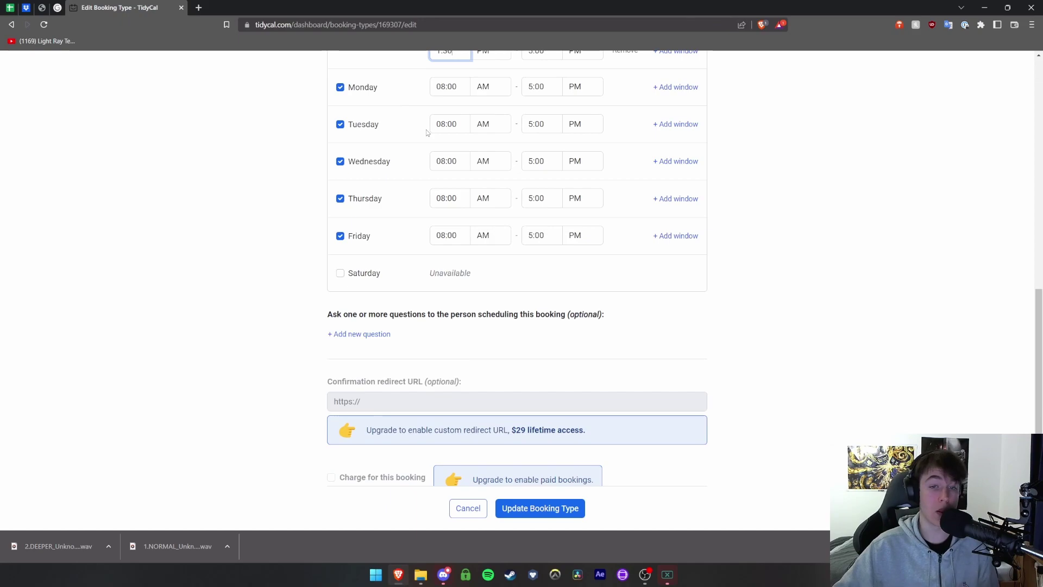
Scroll past the remaining 15 Minute Meeting options and cancel back to Booking Types without saving.
scroll(402, 224, down, 4)
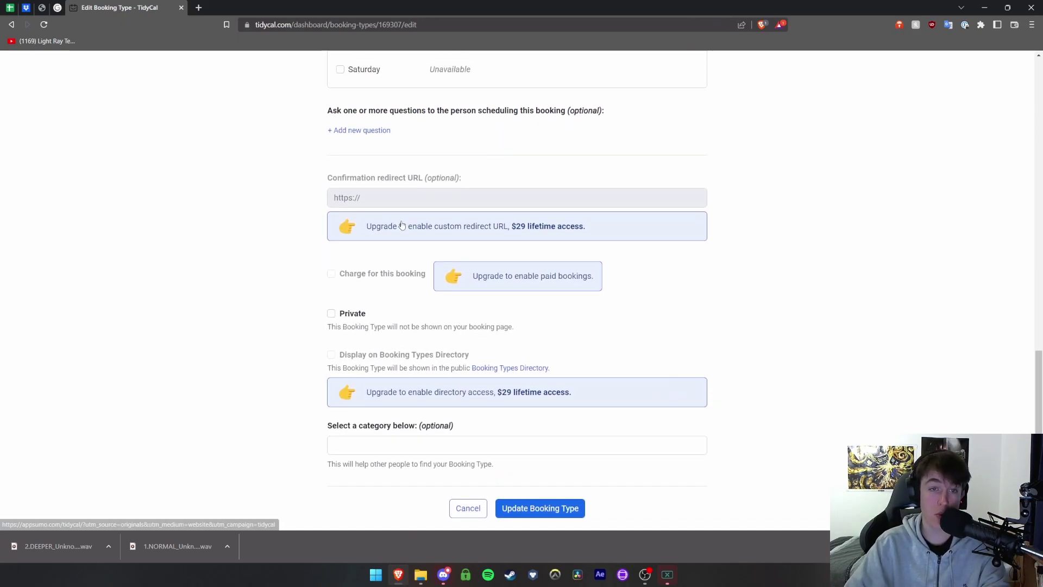
scroll(402, 220, down, 1)
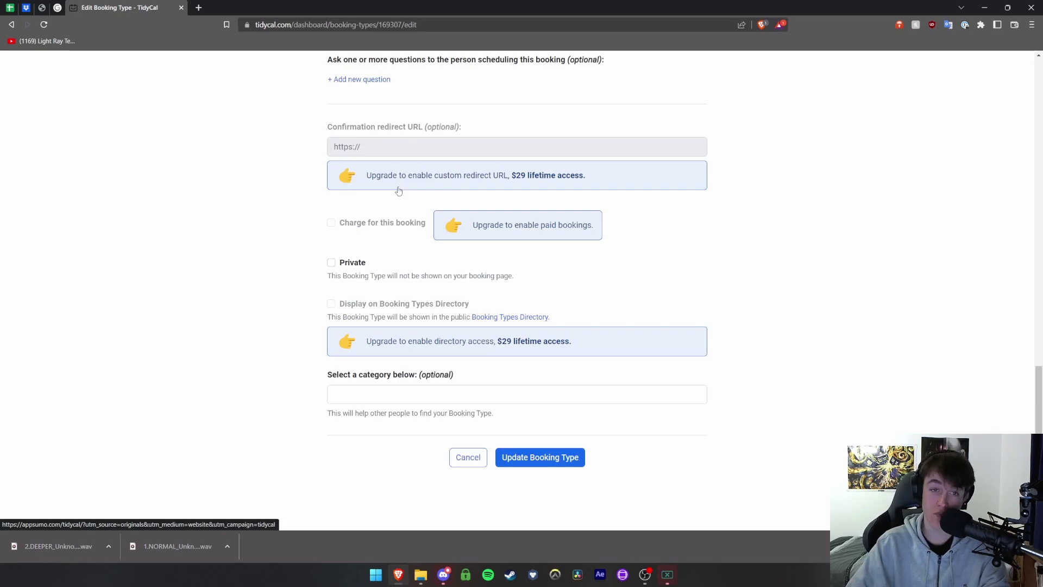
scroll(399, 190, down, 1)
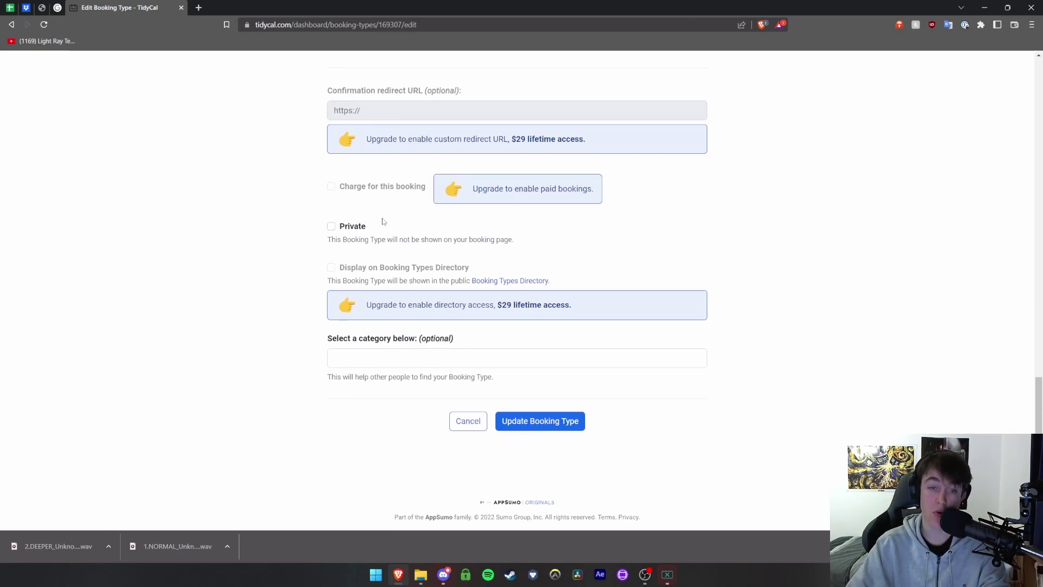
click(458, 424)
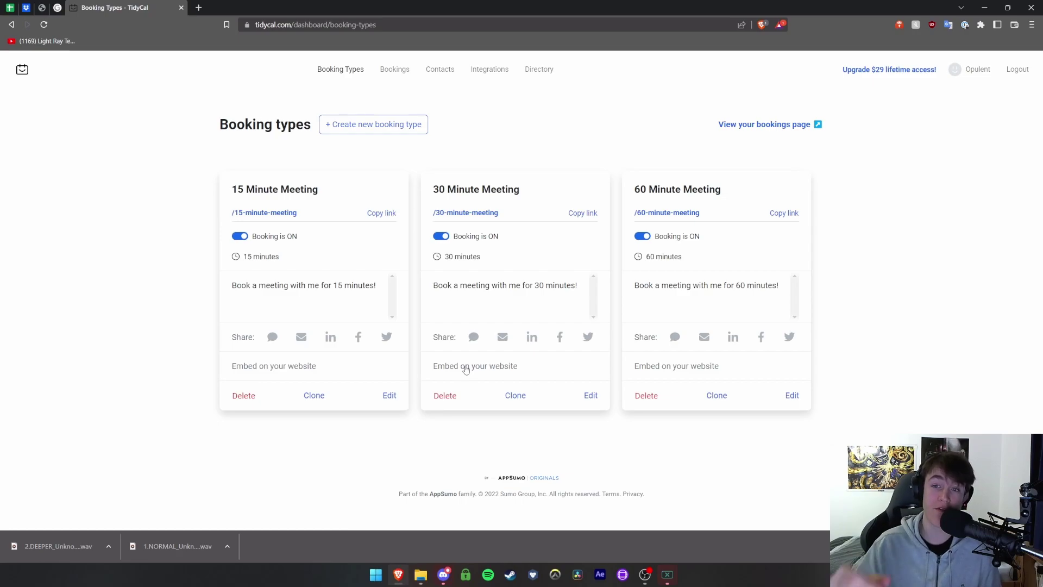
Clone the 30 Minute Meeting booking type.
click(516, 396)
scroll(454, 319, down, 5)
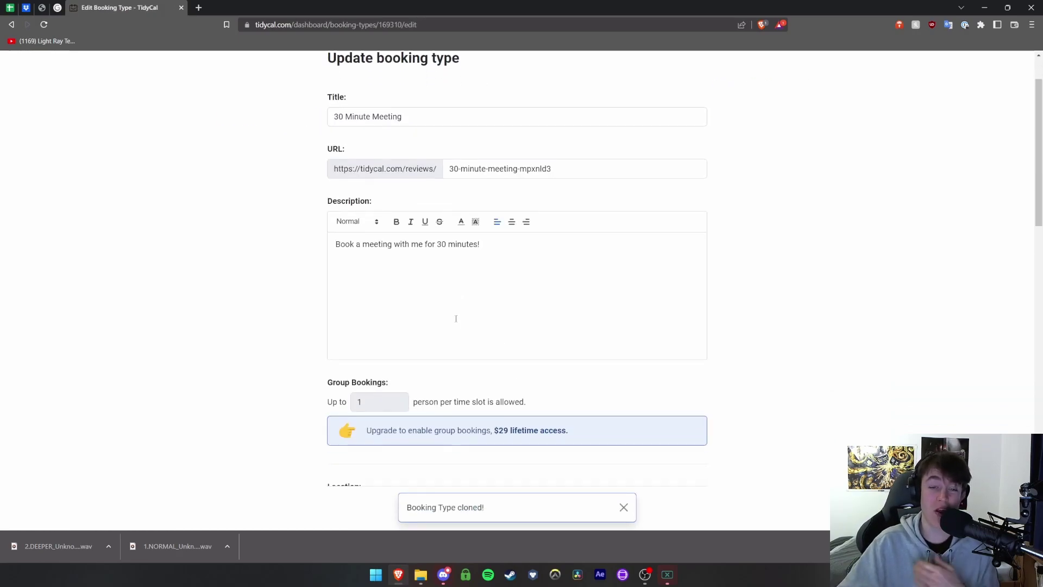
scroll(454, 319, up, 5)
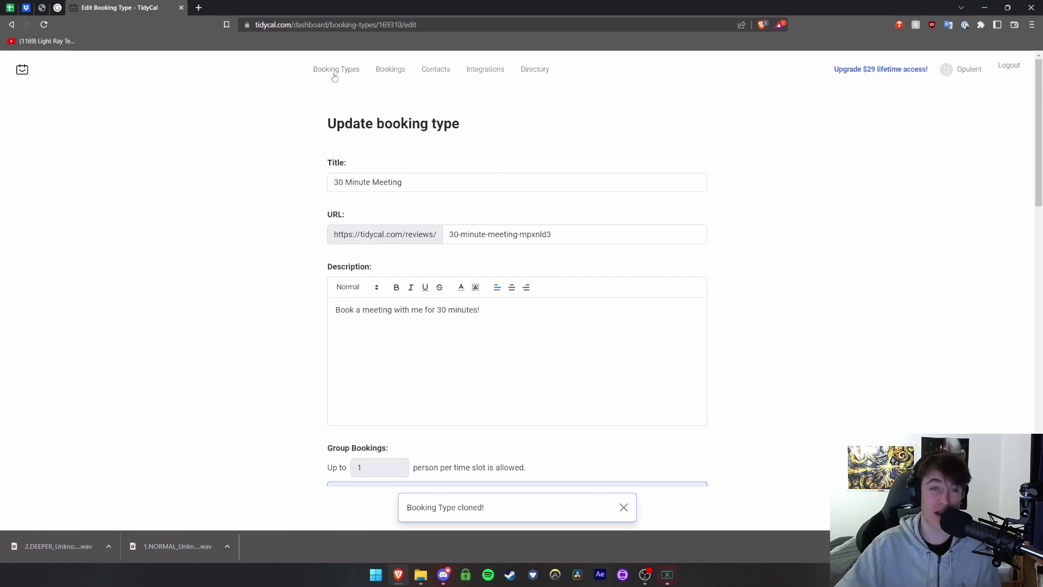
Return to Booking Types and open the public bookings page in a new tab.
click(334, 77)
scroll(365, 211, down, 2)
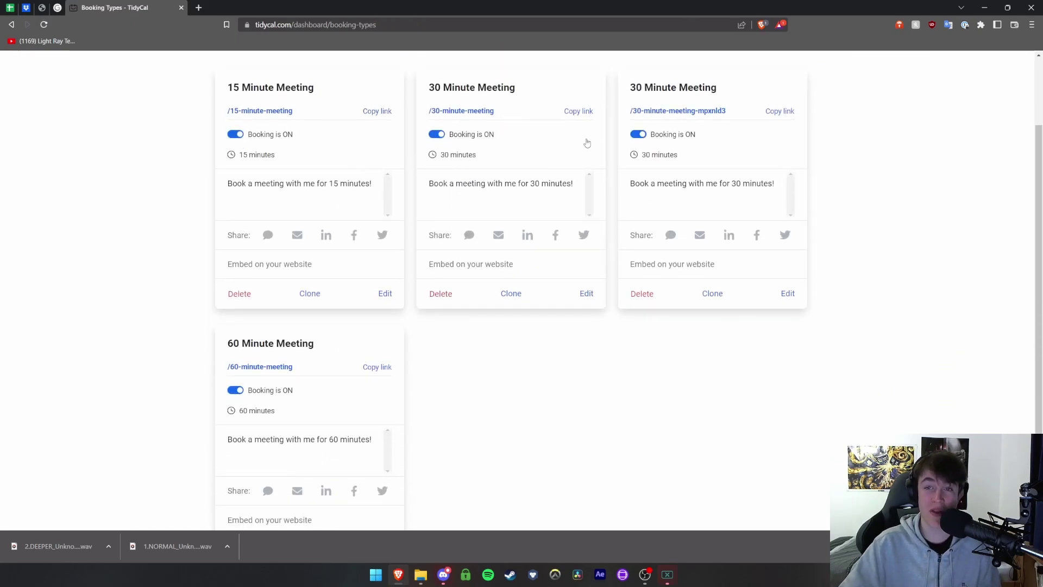
scroll(689, 168, up, 2)
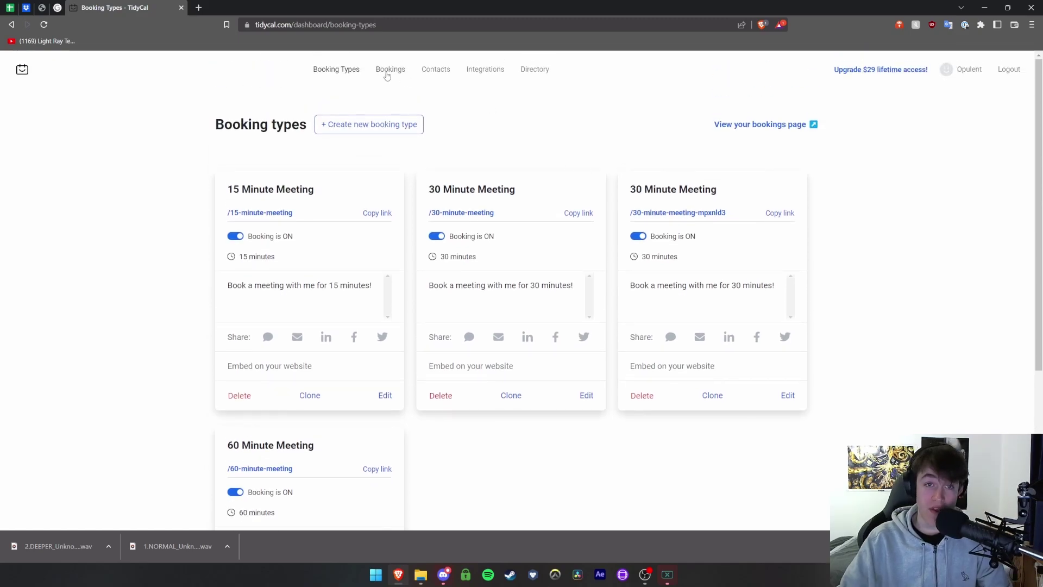
click(723, 125)
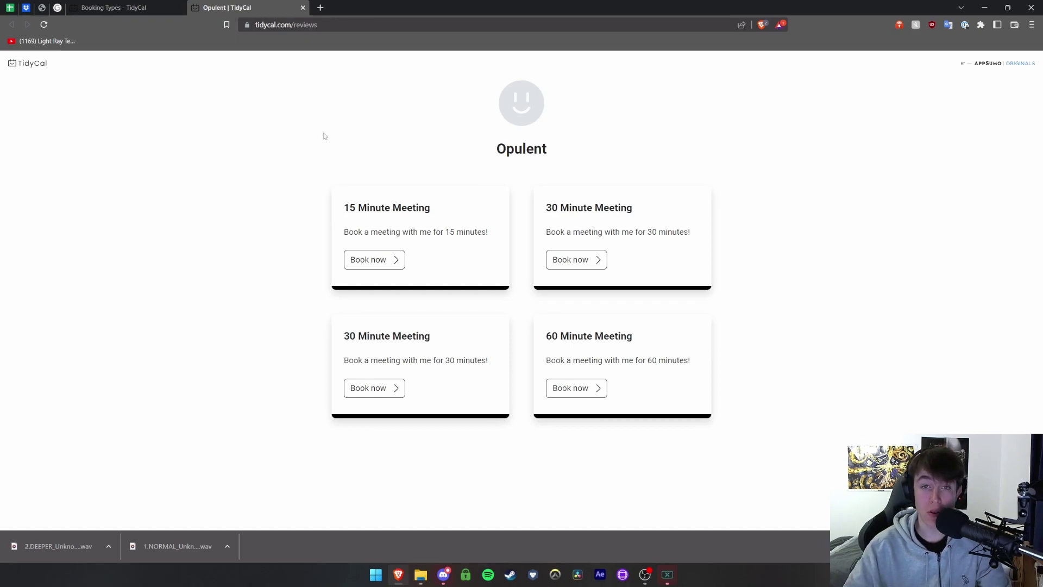
Open the public 15 Minute Meeting booking page and select November 30, after glancing at December.
drag(491, 152, 561, 154)
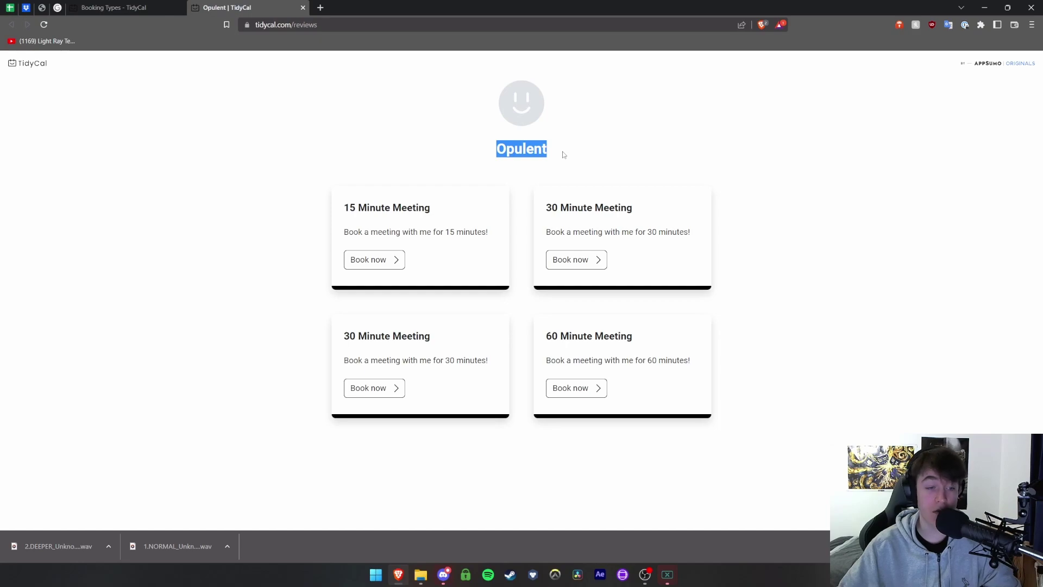
click(563, 155)
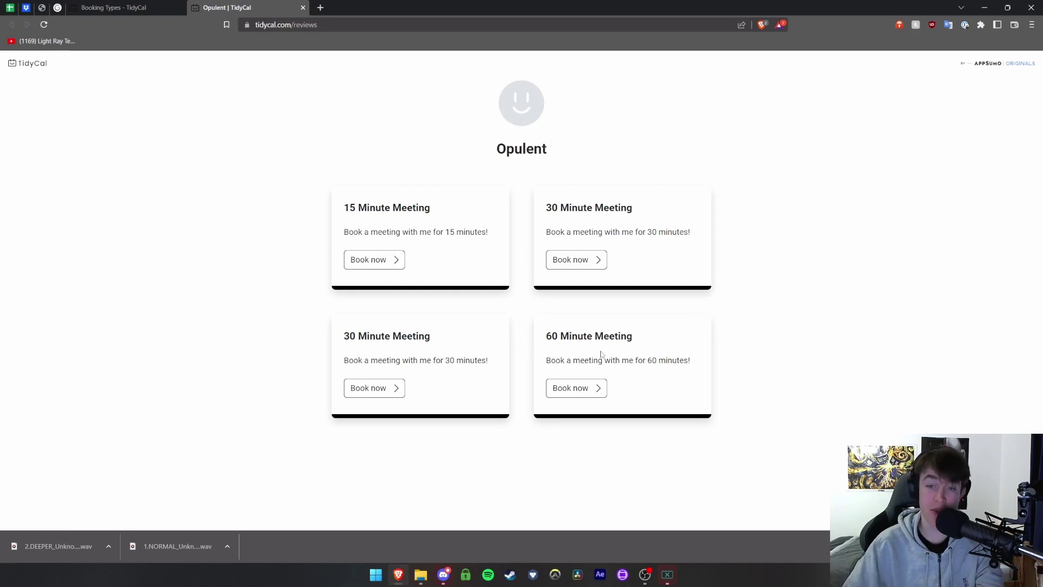
click(384, 260)
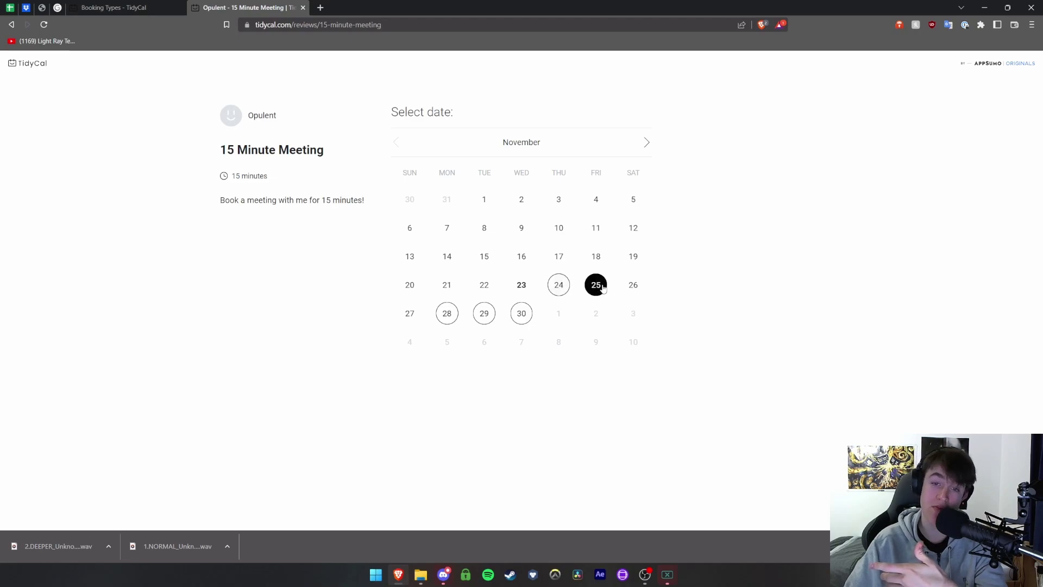
click(647, 143)
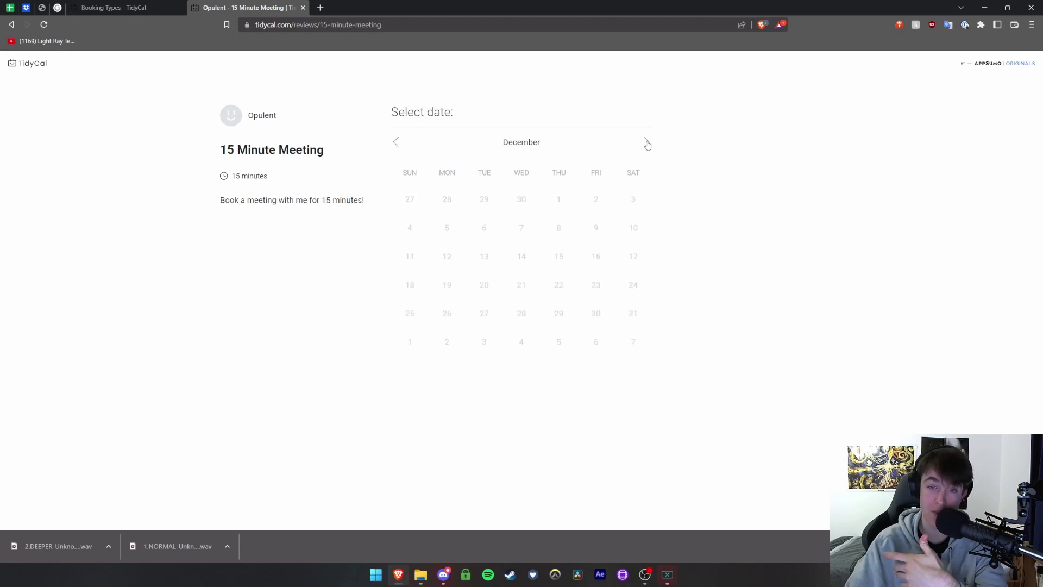
click(397, 144)
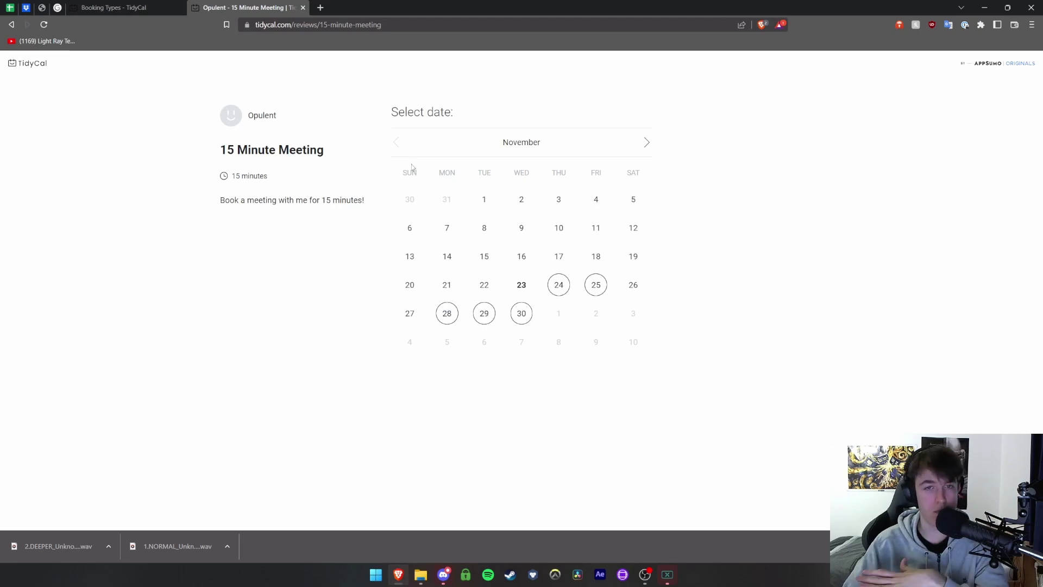
click(522, 313)
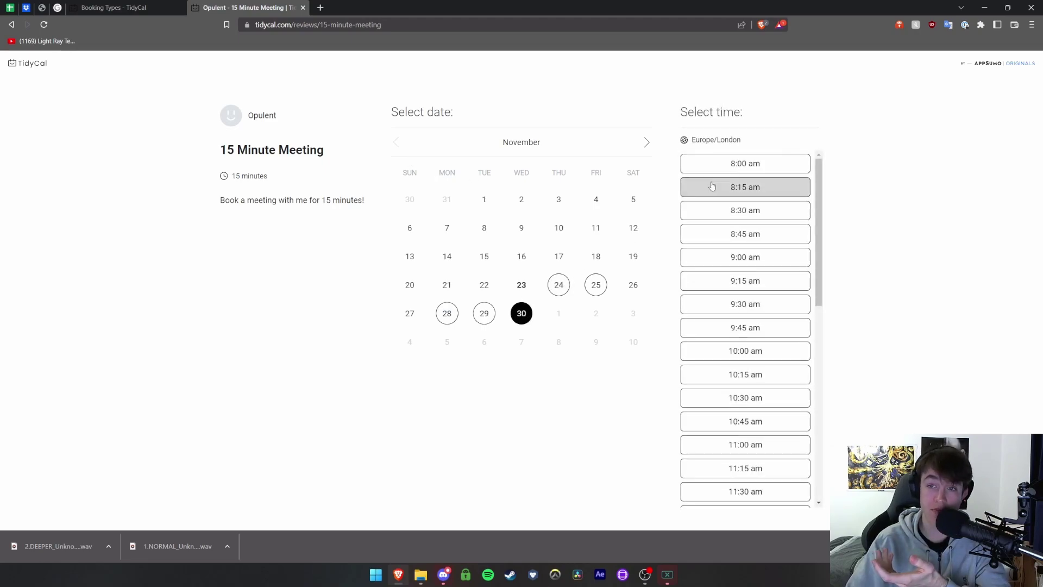
Pick the 1:15 pm slot, try the name and email fields, then close without booking.
scroll(718, 183, down, 5)
click(745, 298)
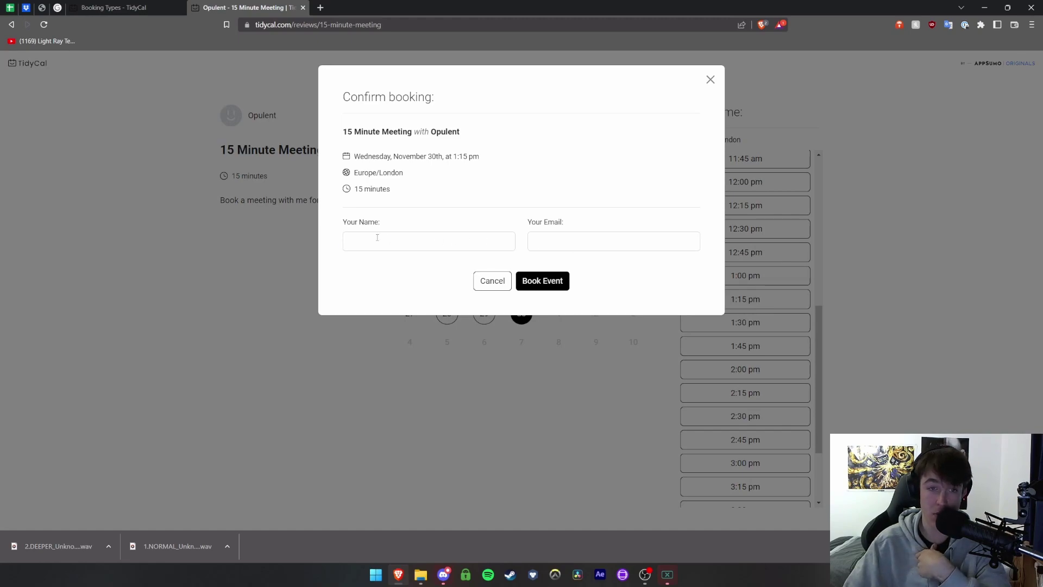
click(377, 238)
click(538, 243)
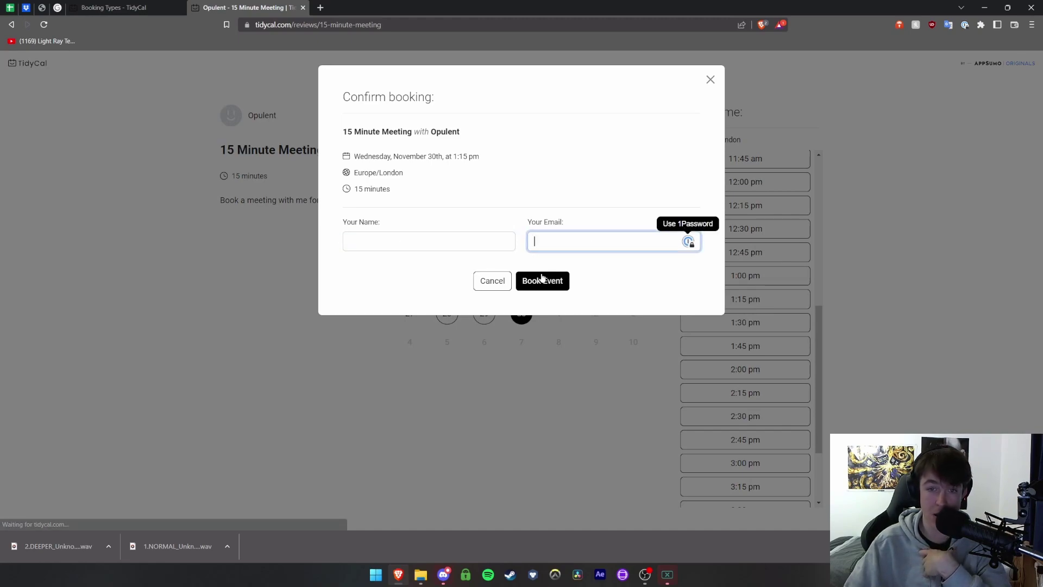
click(711, 82)
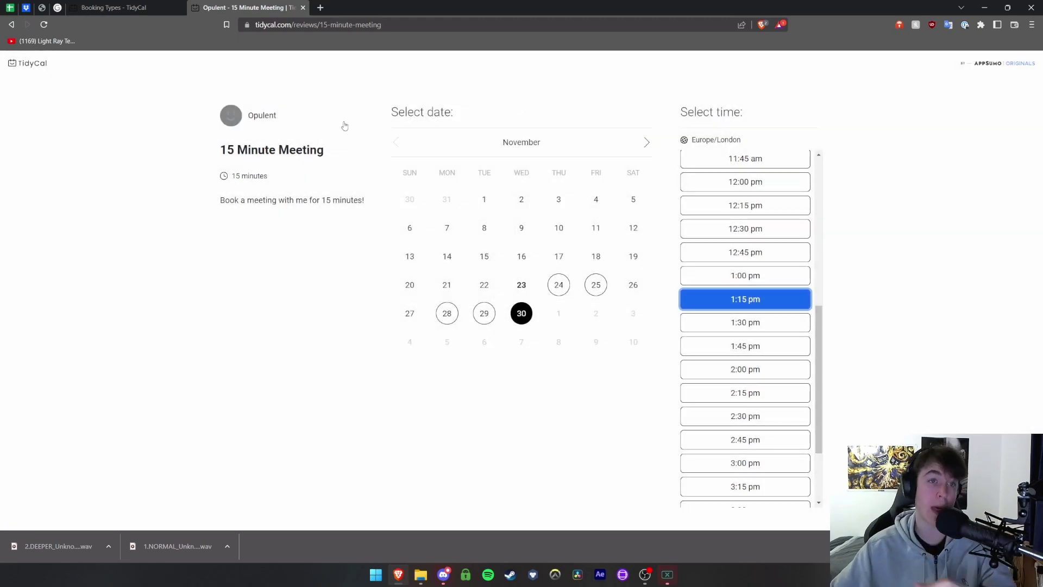
Go to the dashboard's Bookings page and confirm the Upcoming view shows no bookings.
click(27, 64)
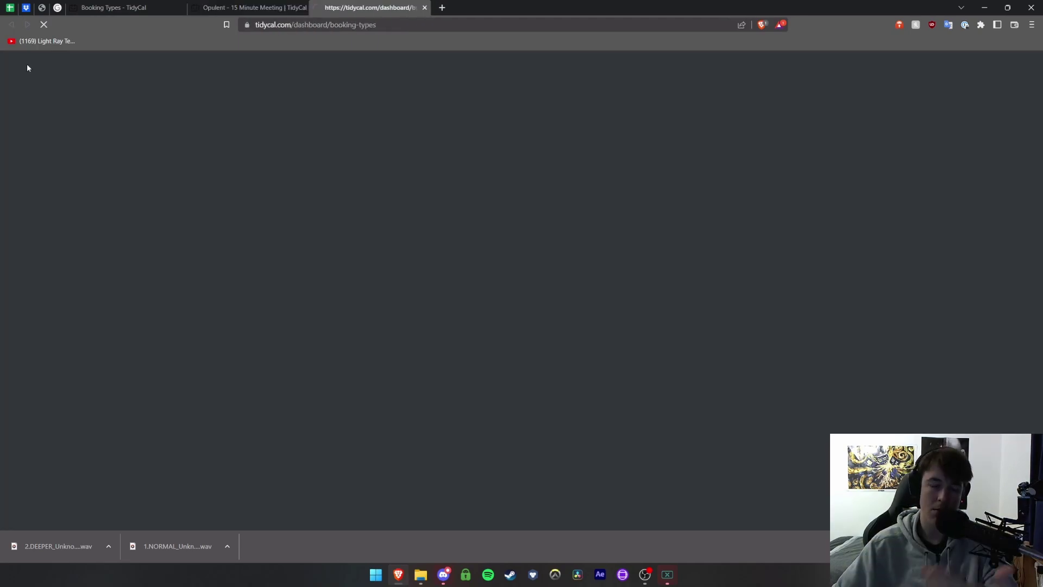
click(387, 69)
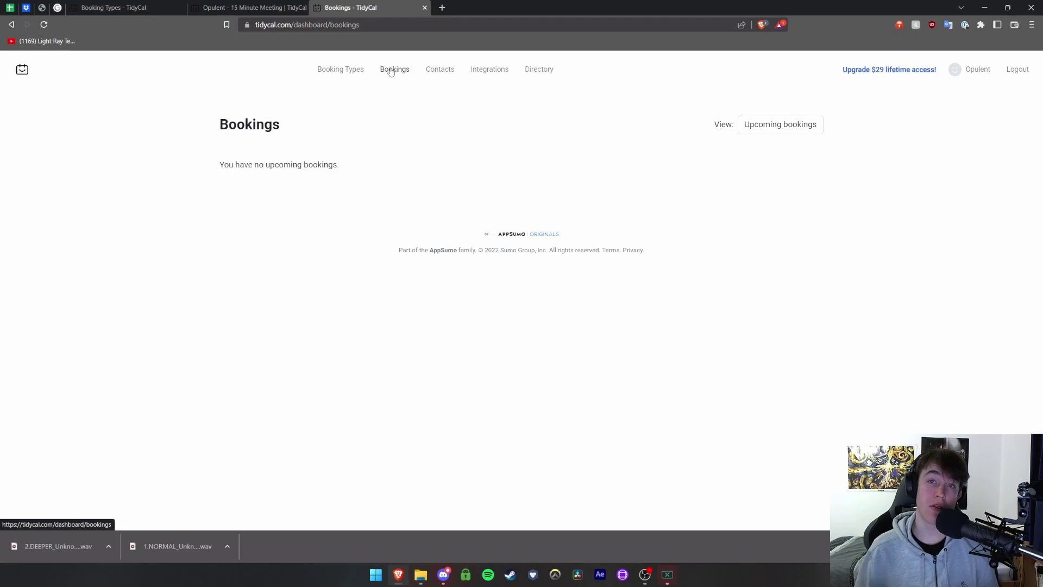
click(764, 128)
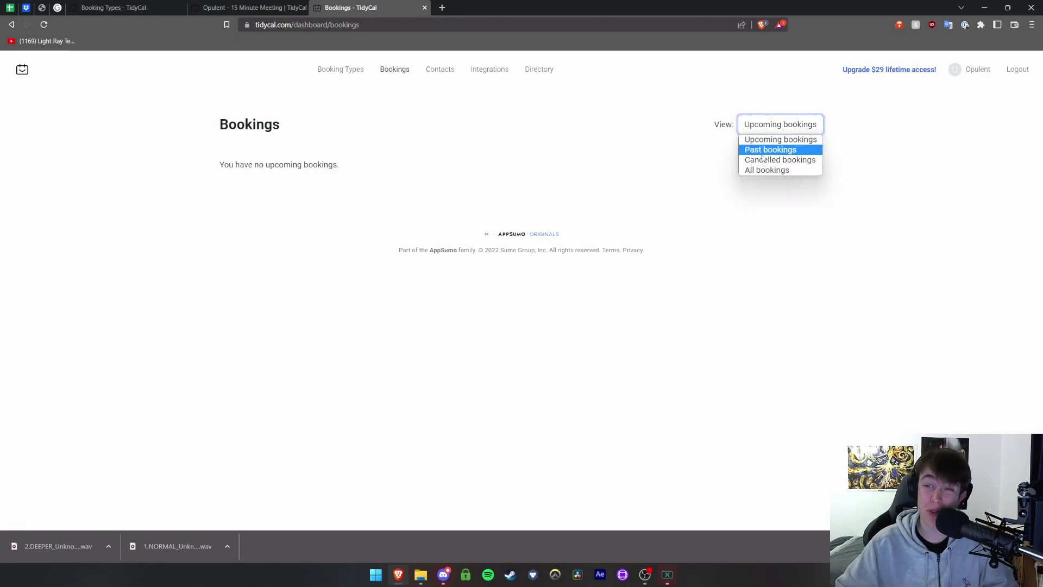
click(638, 173)
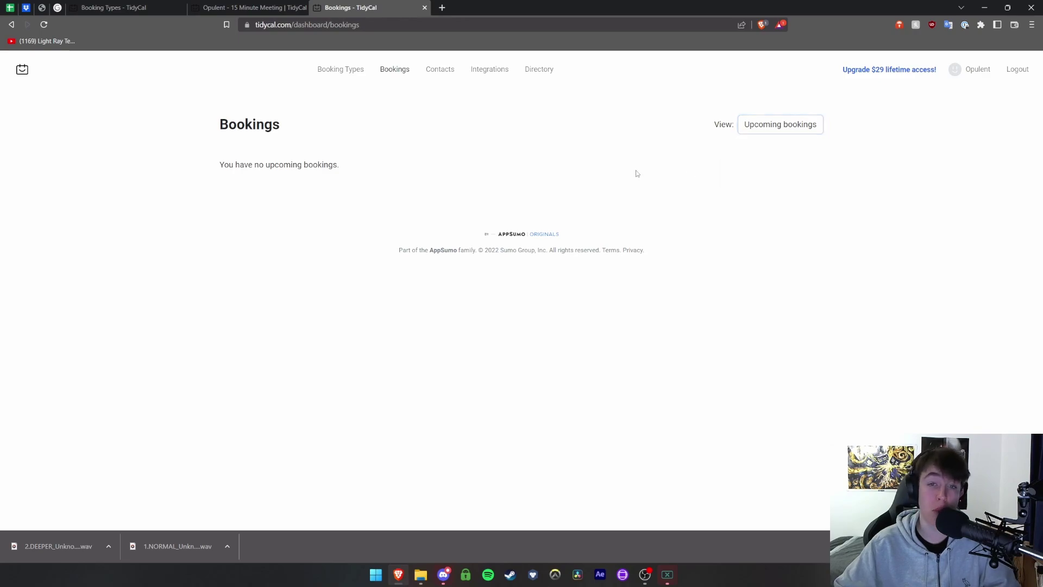
drag(217, 124, 412, 191)
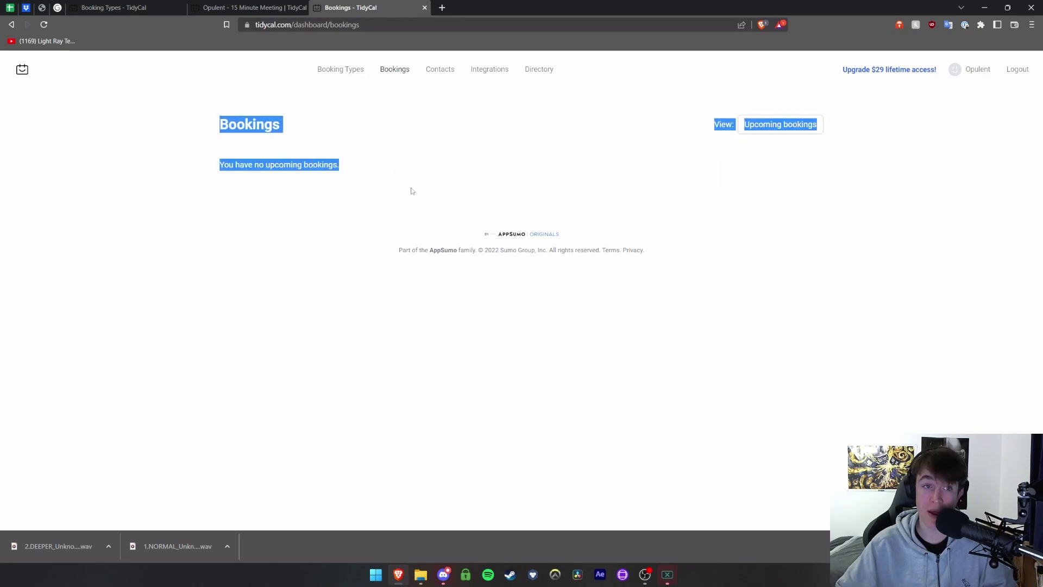
click(436, 77)
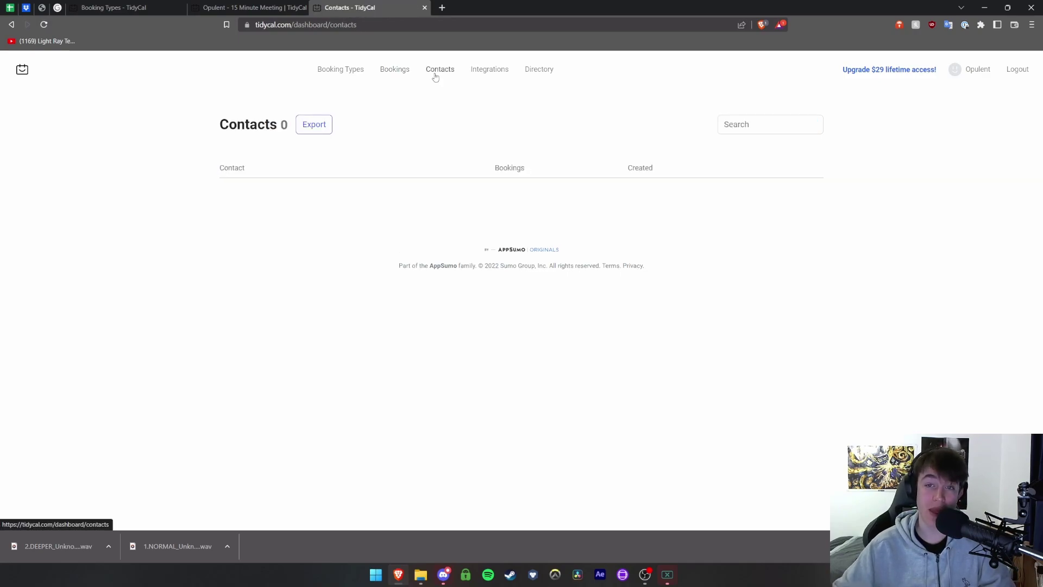
drag(494, 168, 538, 177)
drag(632, 168, 677, 172)
drag(223, 168, 227, 168)
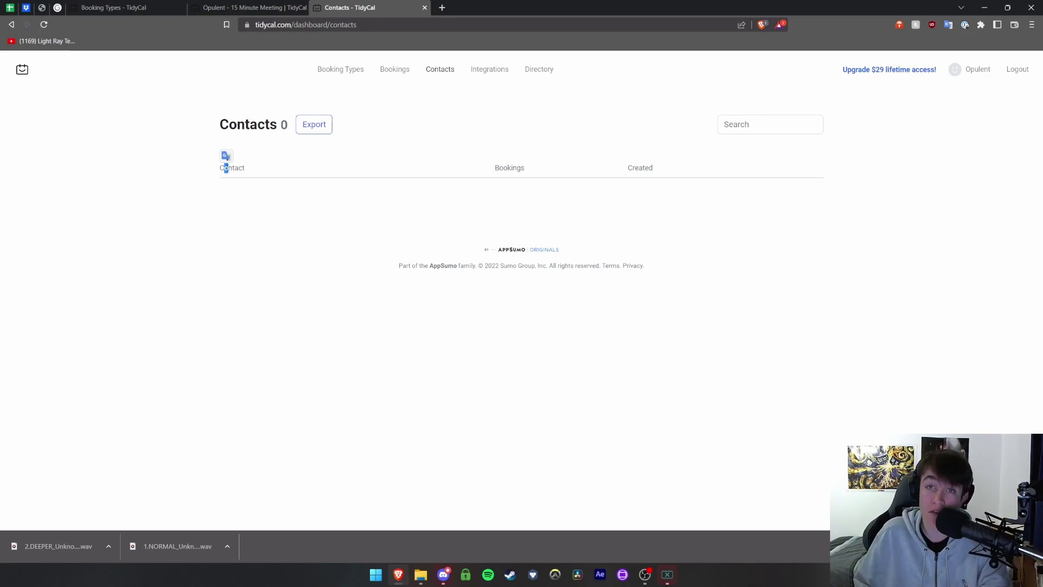
click(232, 172)
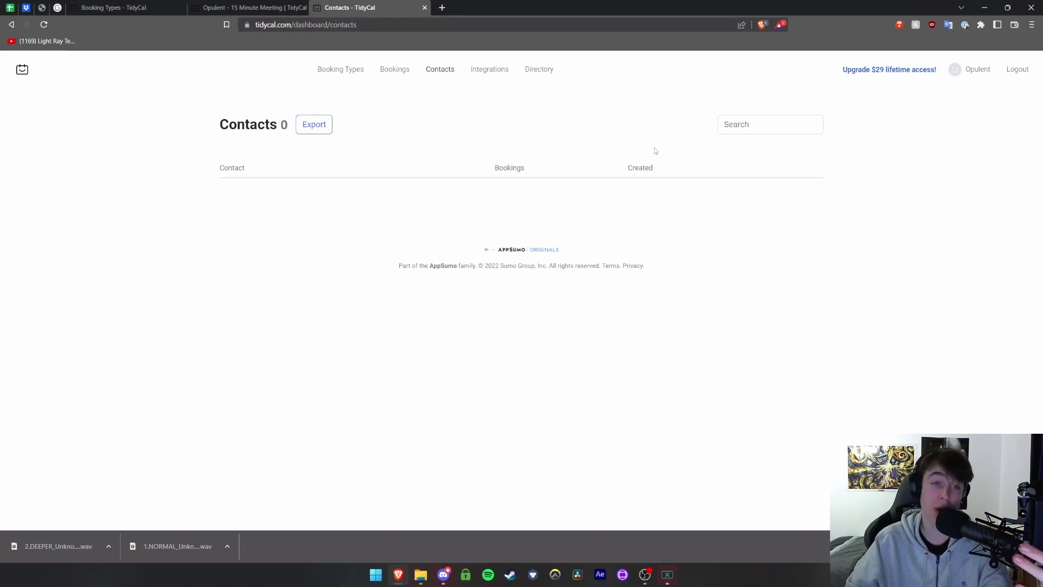
click(749, 125)
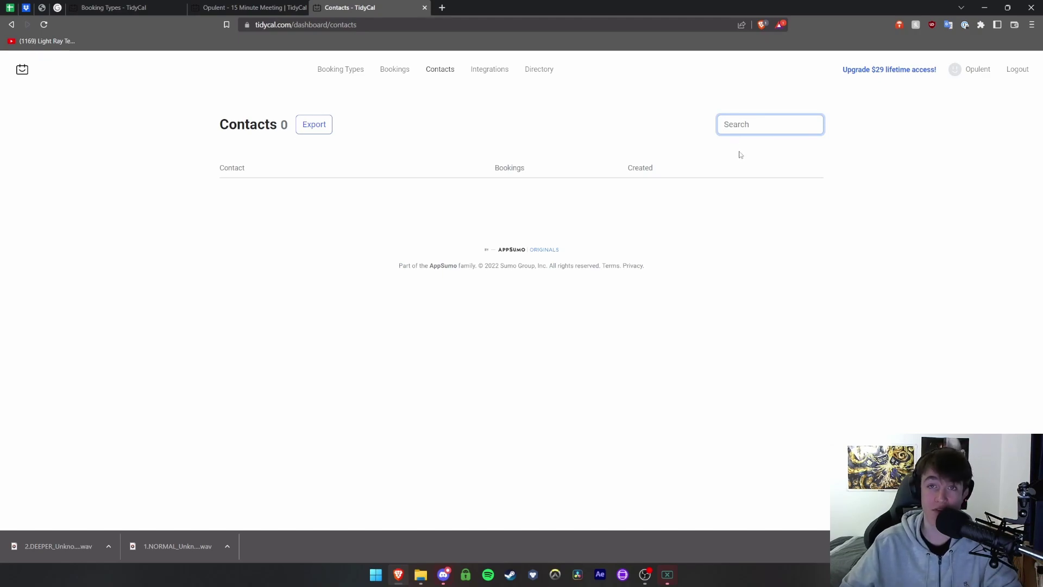
Review the Integrations page's Calendars, Zoom and PayPal/Stripe payment sections.
click(489, 69)
scroll(442, 73, down, 2)
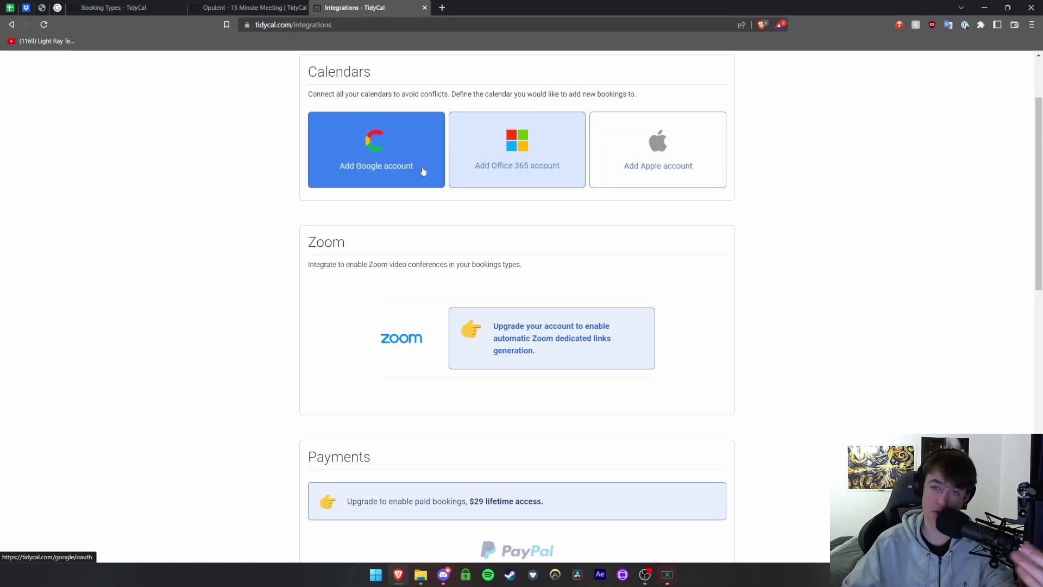
scroll(625, 179, up, 2)
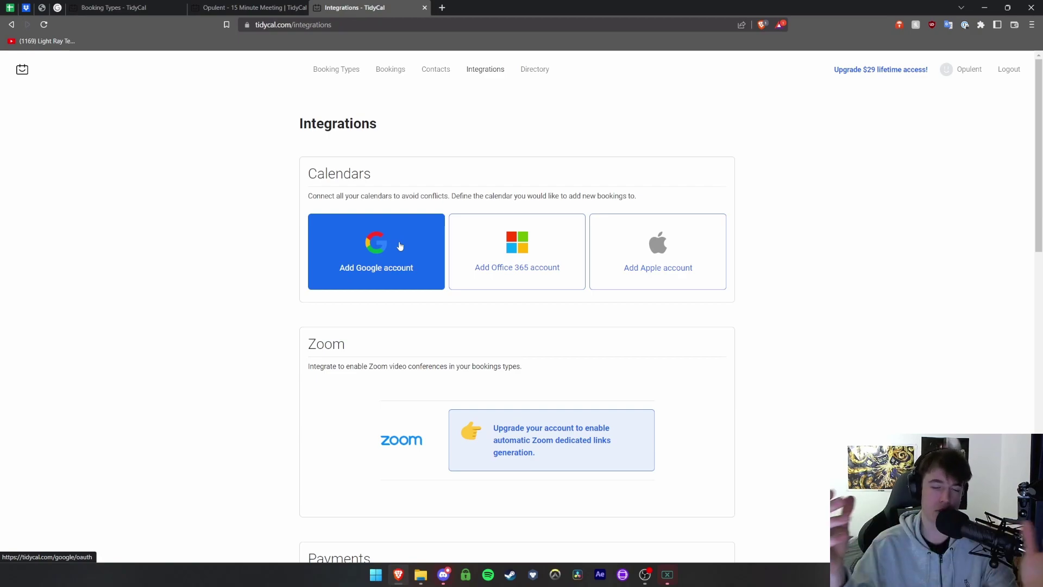
scroll(405, 248, down, 4)
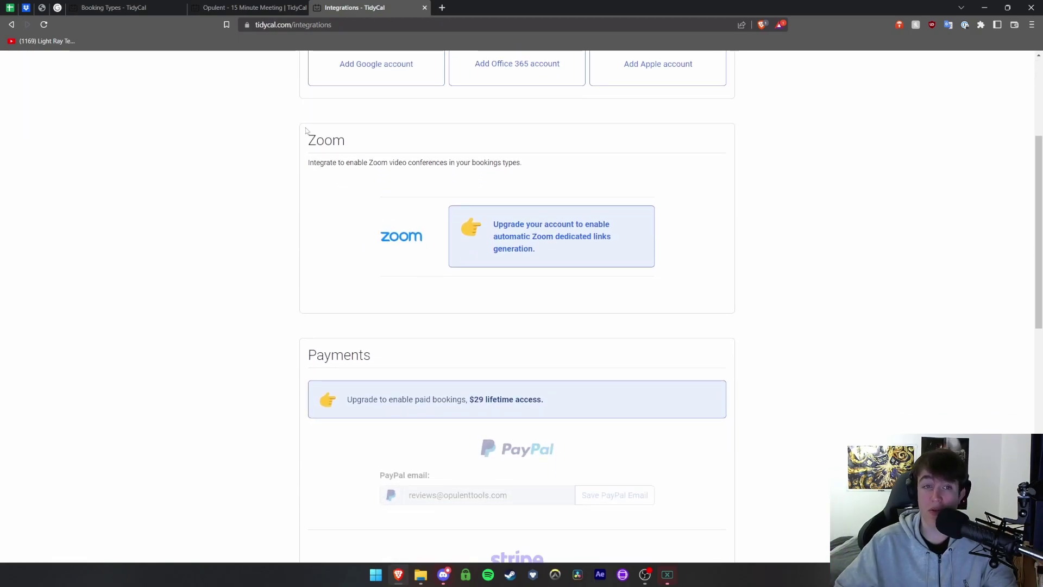
drag(306, 141, 472, 163)
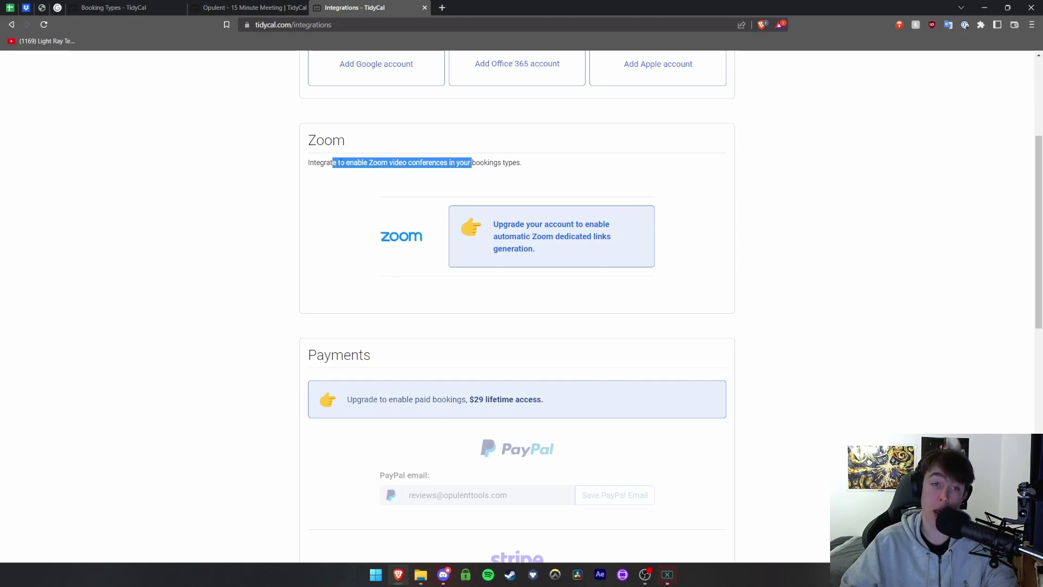
drag(305, 163, 540, 165)
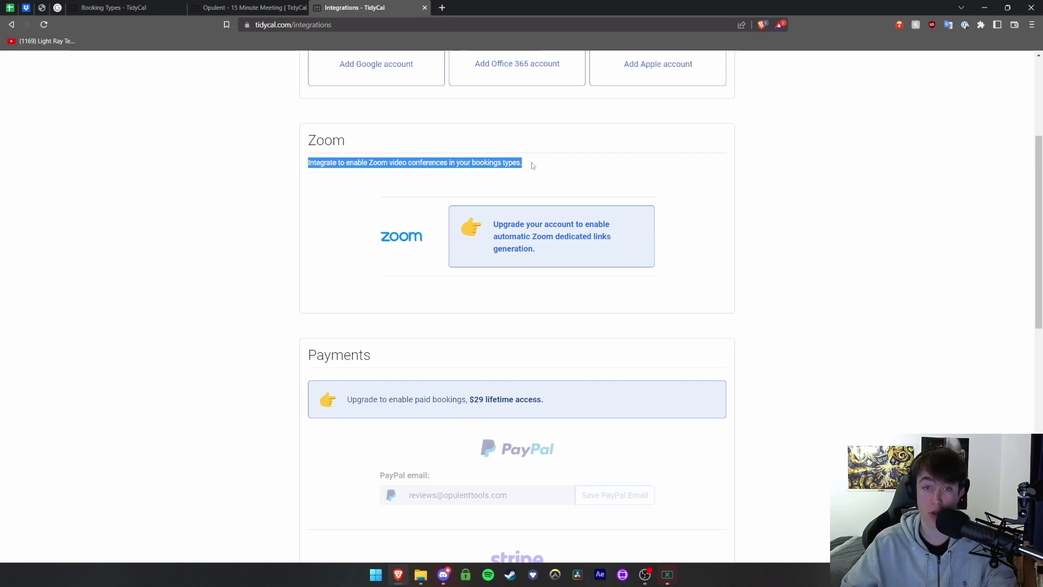
click(518, 162)
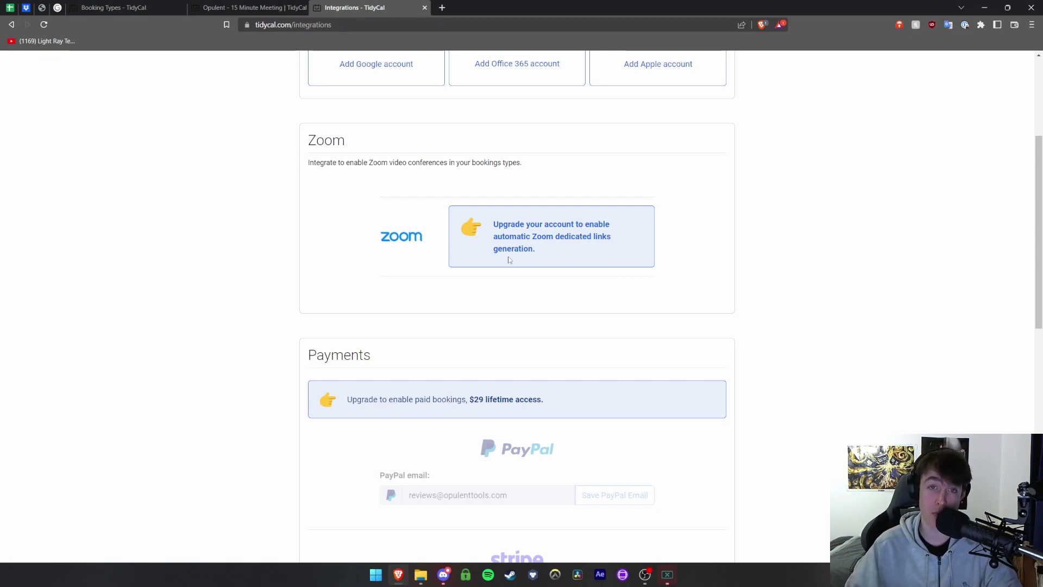
scroll(424, 159, down, 5)
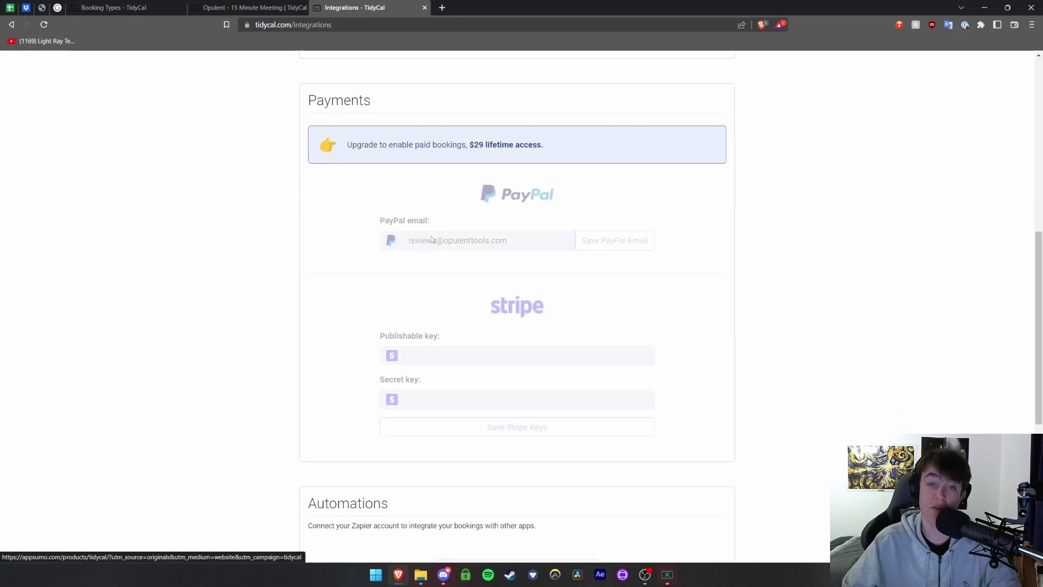
scroll(503, 243, down, 2)
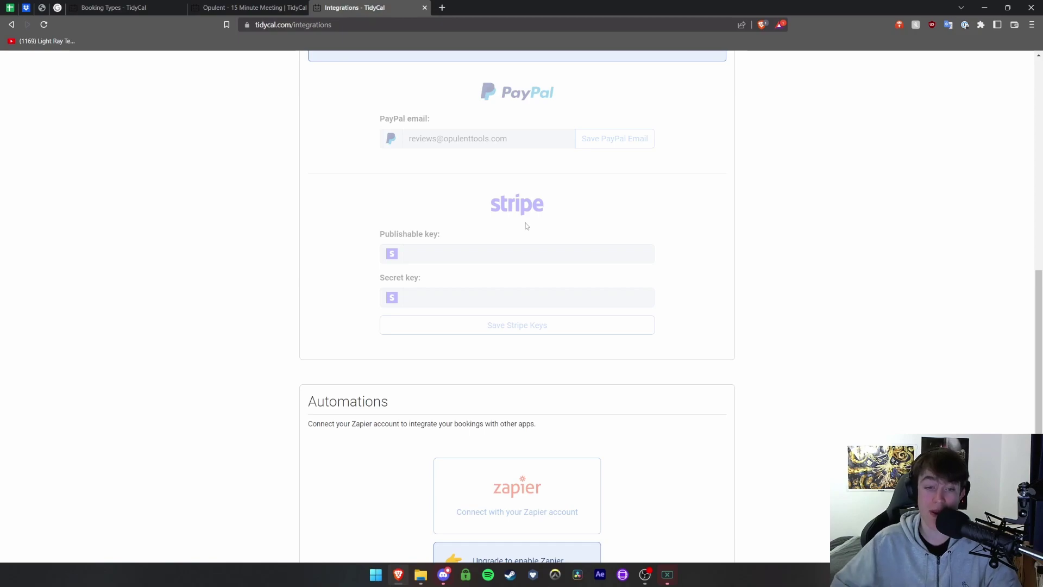
scroll(526, 223, down, 2)
scroll(418, 209, up, 3)
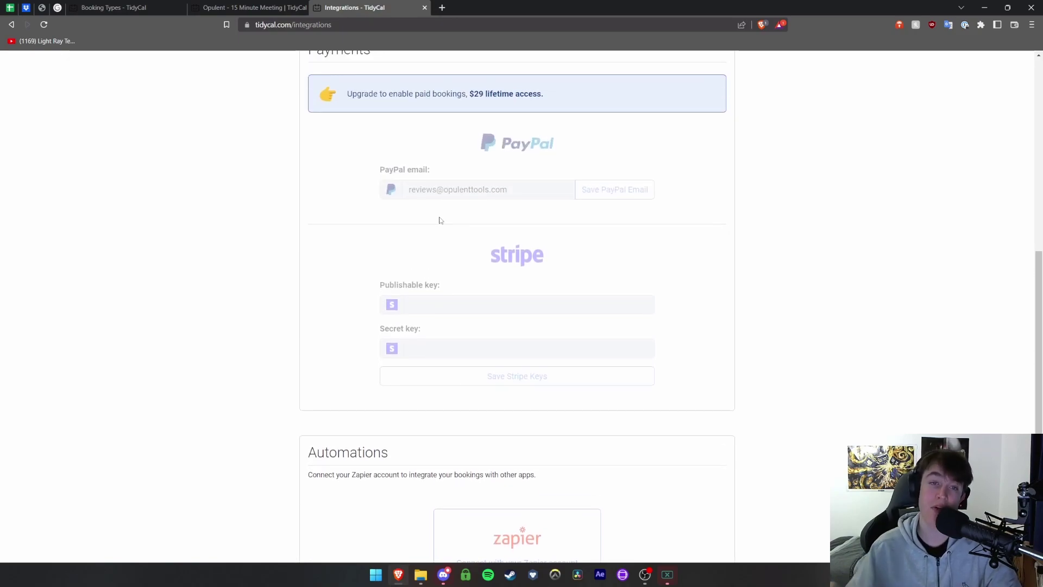
scroll(441, 221, down, 4)
scroll(440, 222, down, 1)
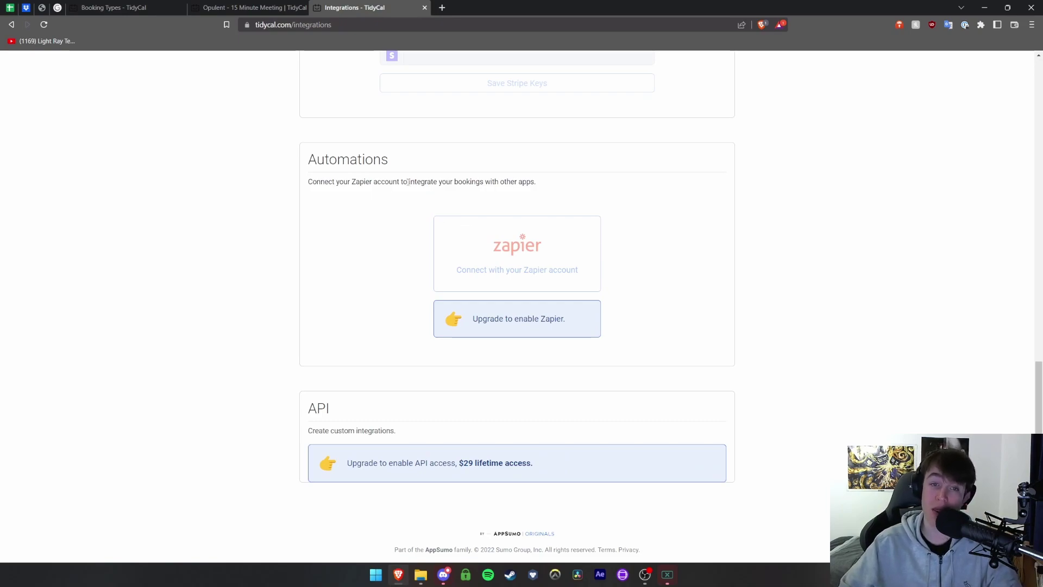
drag(410, 181, 597, 187)
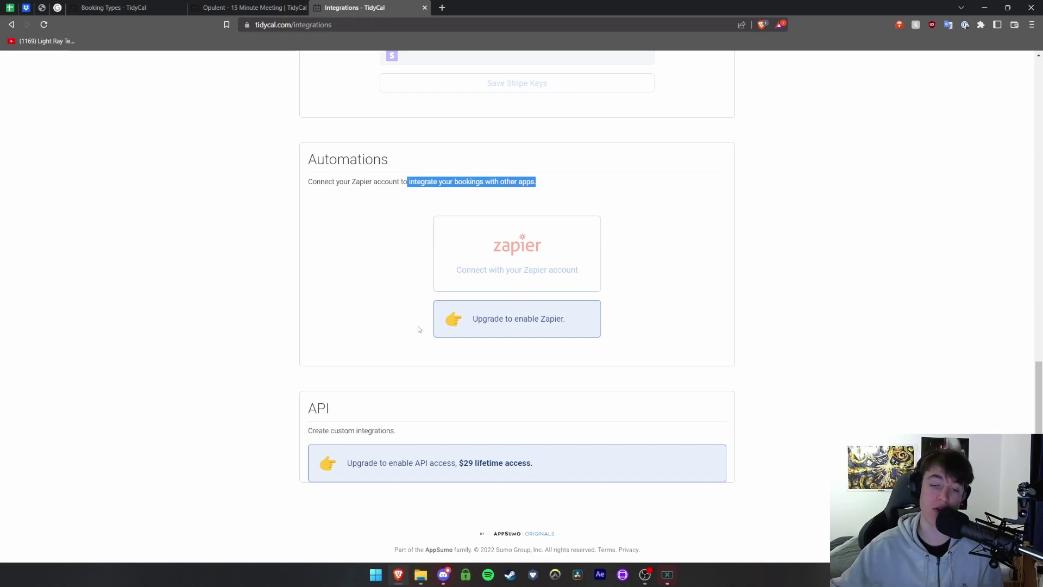
scroll(418, 329, up, 15)
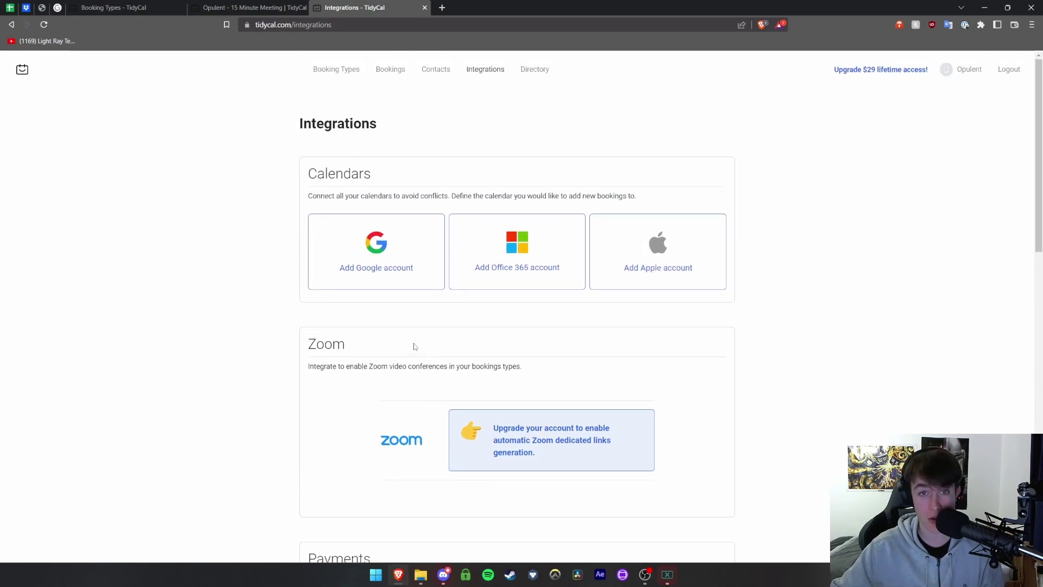
Open the Bookings Directory and jump to its final page, 147.
click(535, 69)
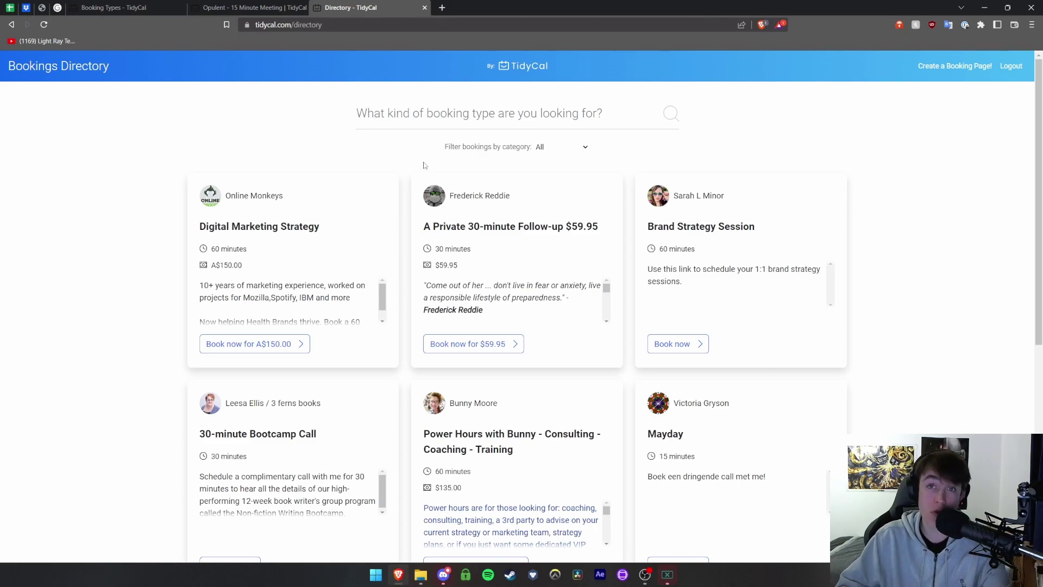
scroll(425, 165, down, 7)
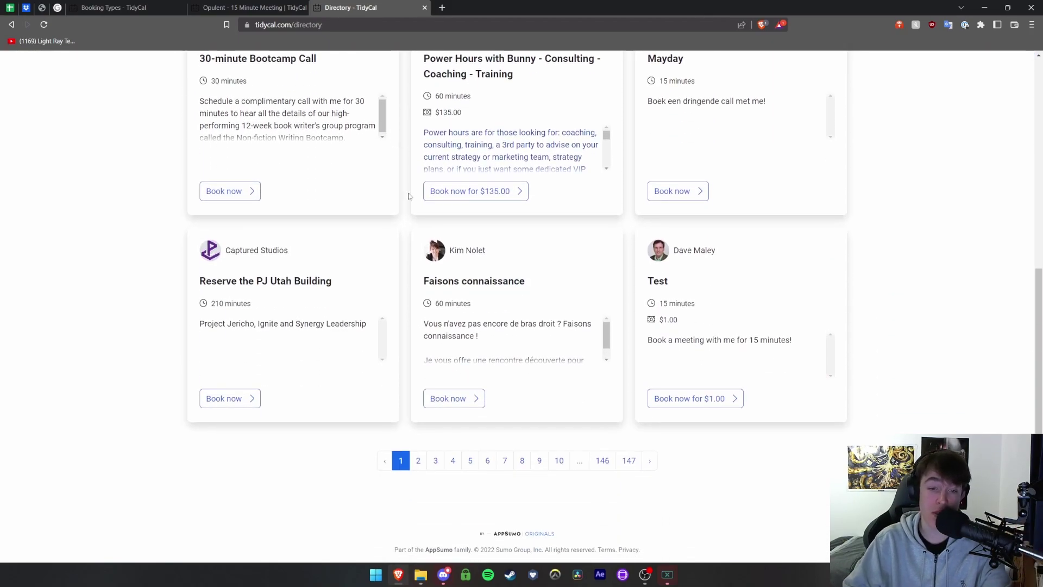
click(630, 466)
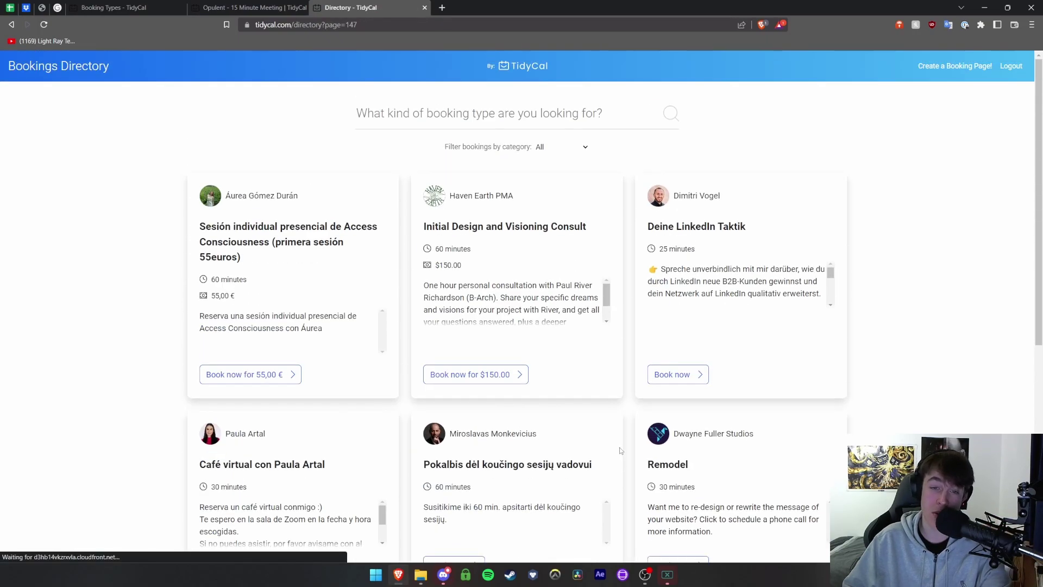
Search the directory for 'tutorial' and check the category filter, leaving it at All.
click(306, 113)
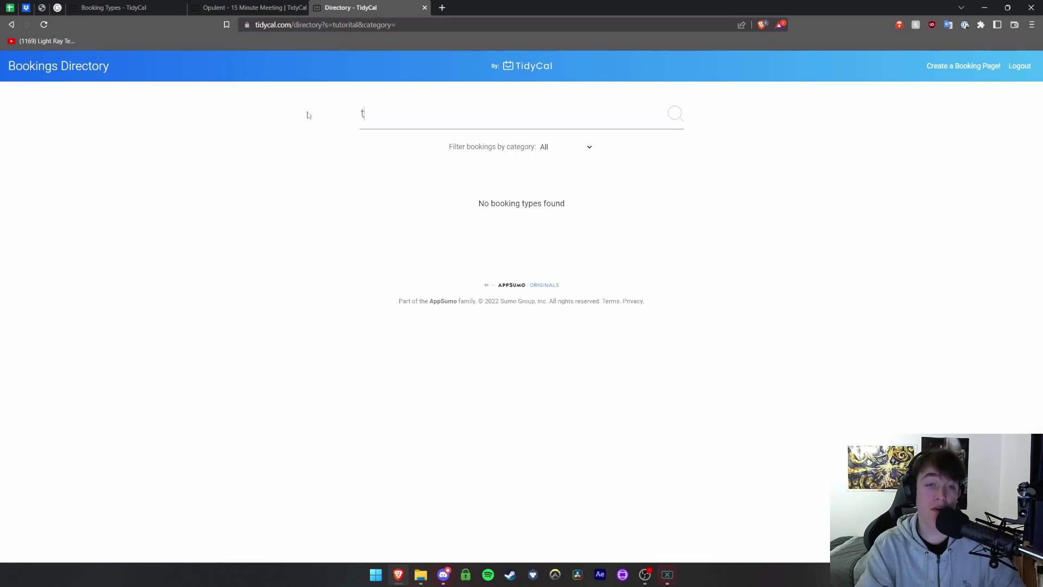
text(tutorial)
key(Return)
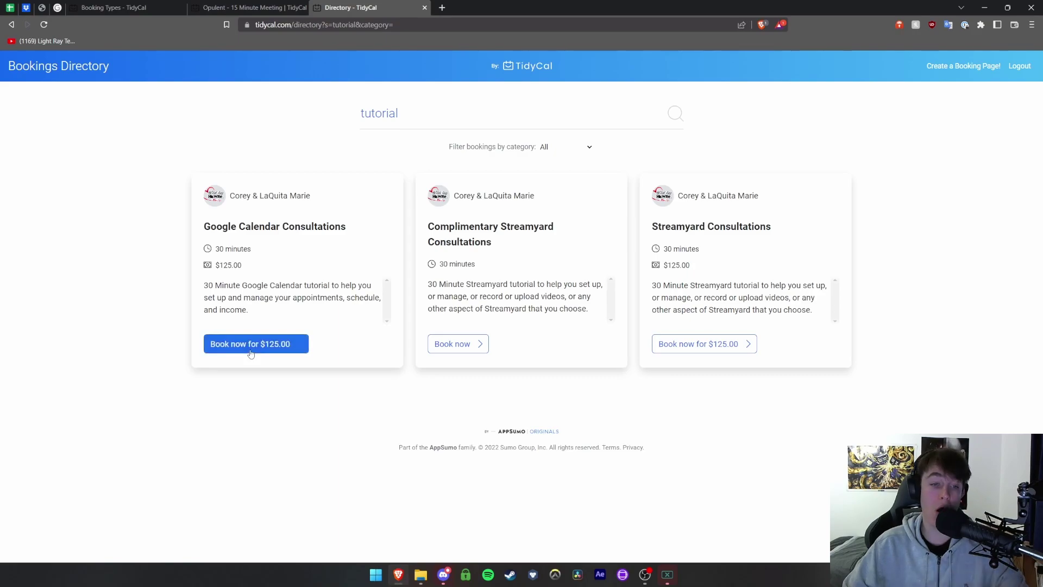
click(549, 147)
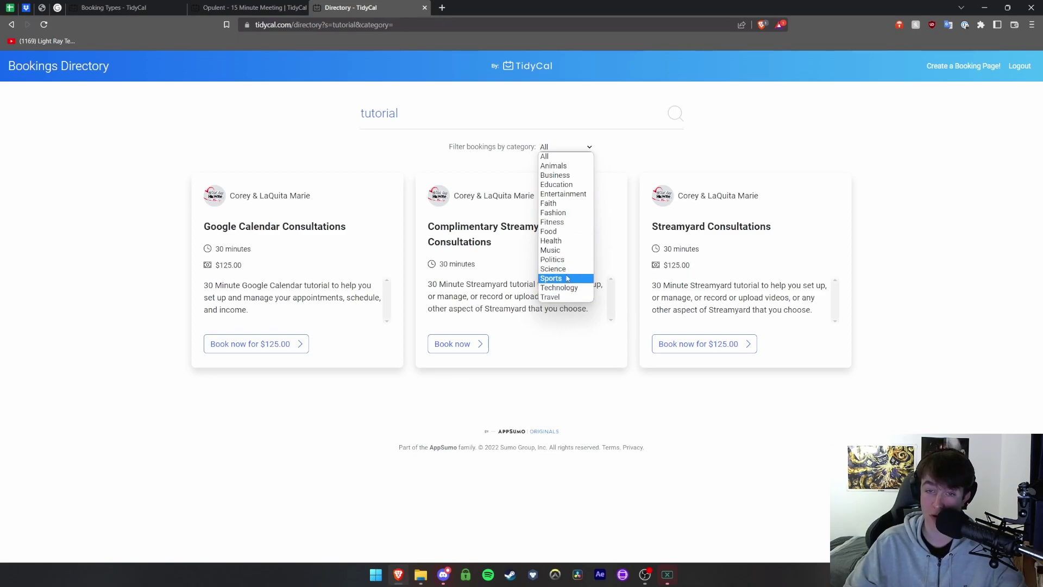
click(372, 163)
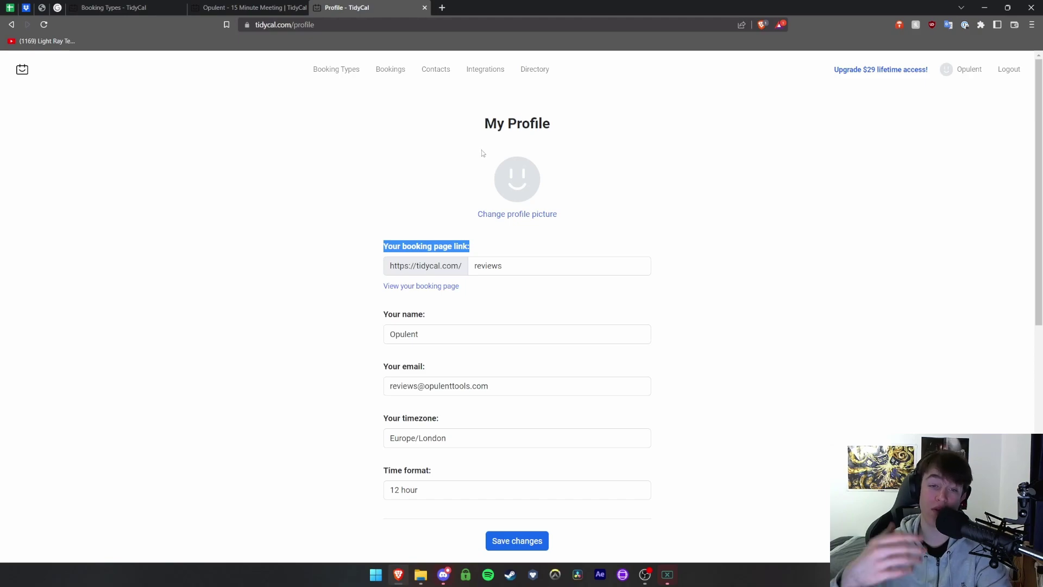
Review the profile's booking page link, title Opulent, USD currency, English language and 15-minute interval.
click(413, 248)
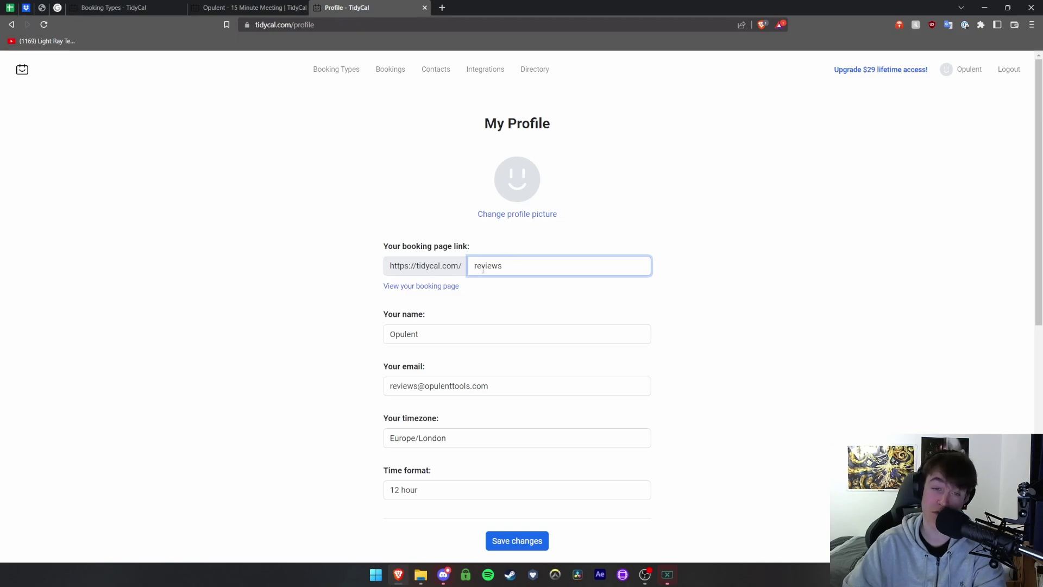
scroll(482, 270, down, 6)
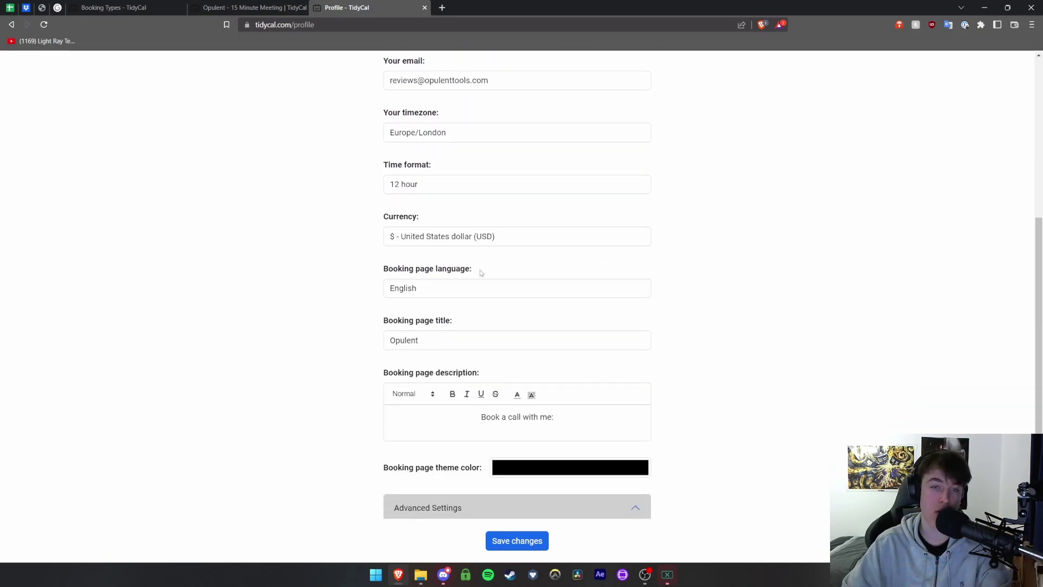
scroll(480, 269, down, 2)
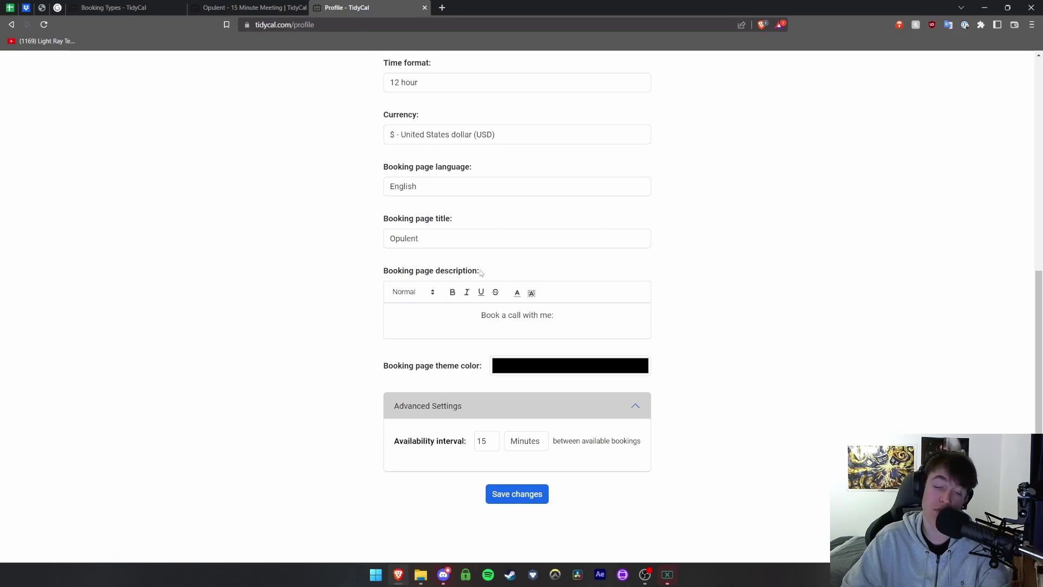
scroll(481, 275, down, 1)
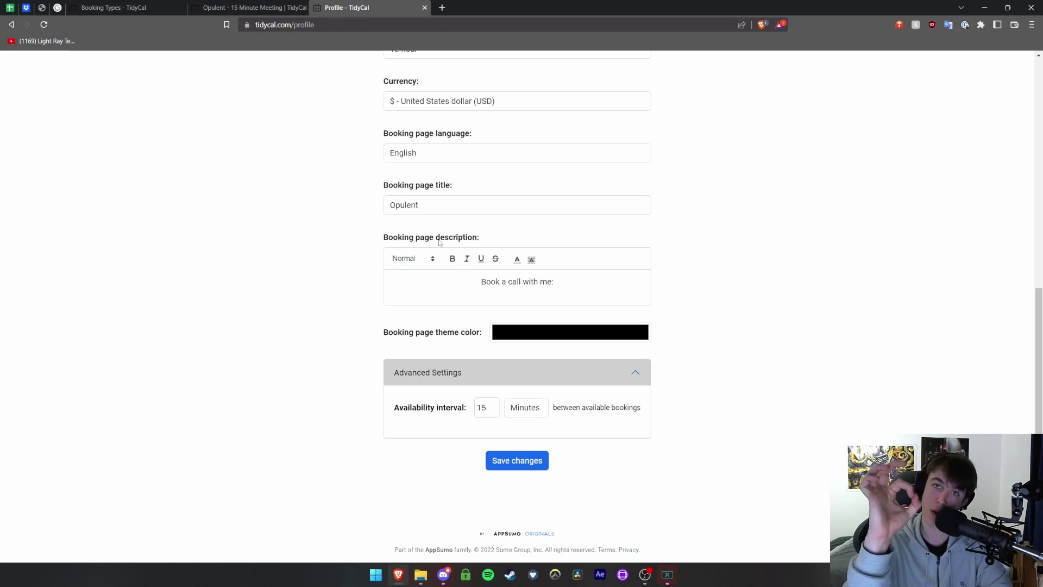
key(Return)
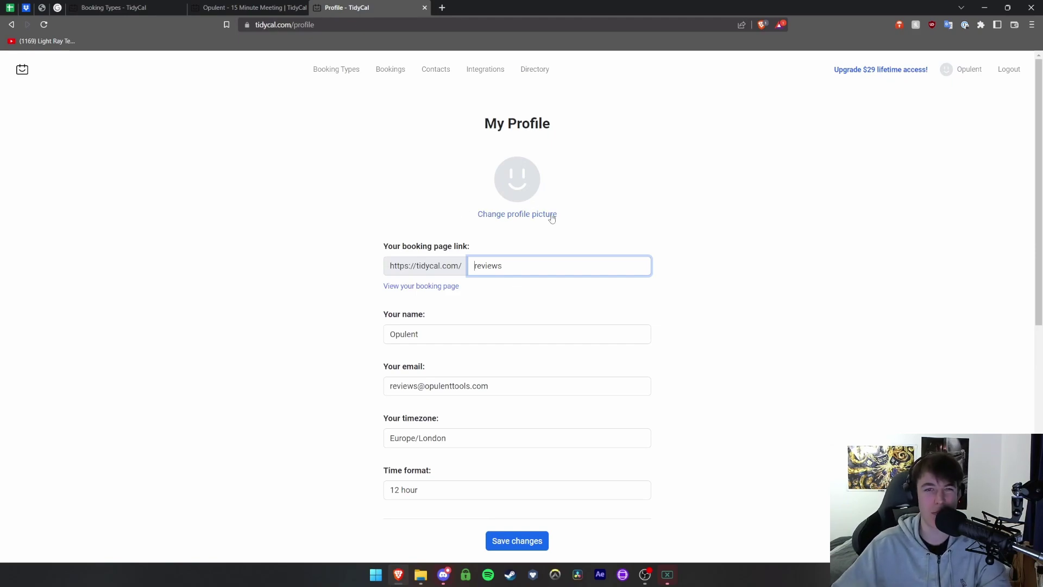
Browse the help widget's Instant Answers, then bring up the Ask form for name, subject, email and question.
click(995, 530)
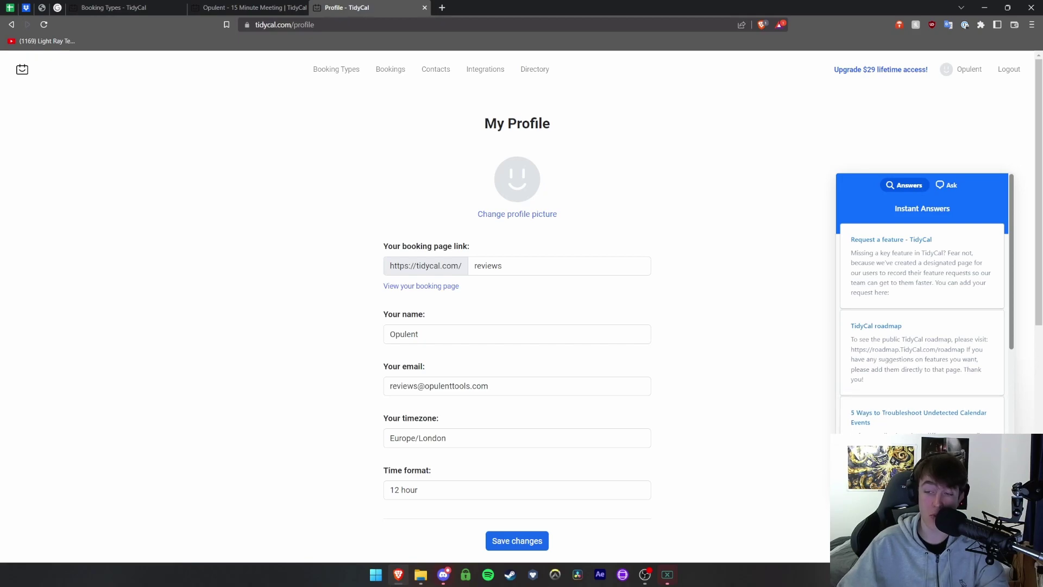
scroll(902, 316, down, 5)
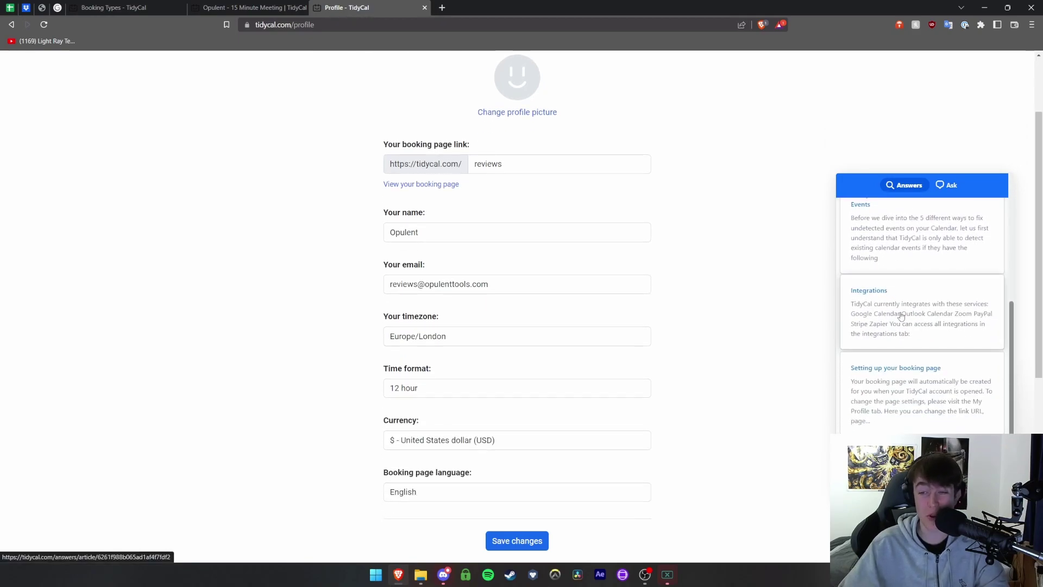
scroll(901, 316, up, 5)
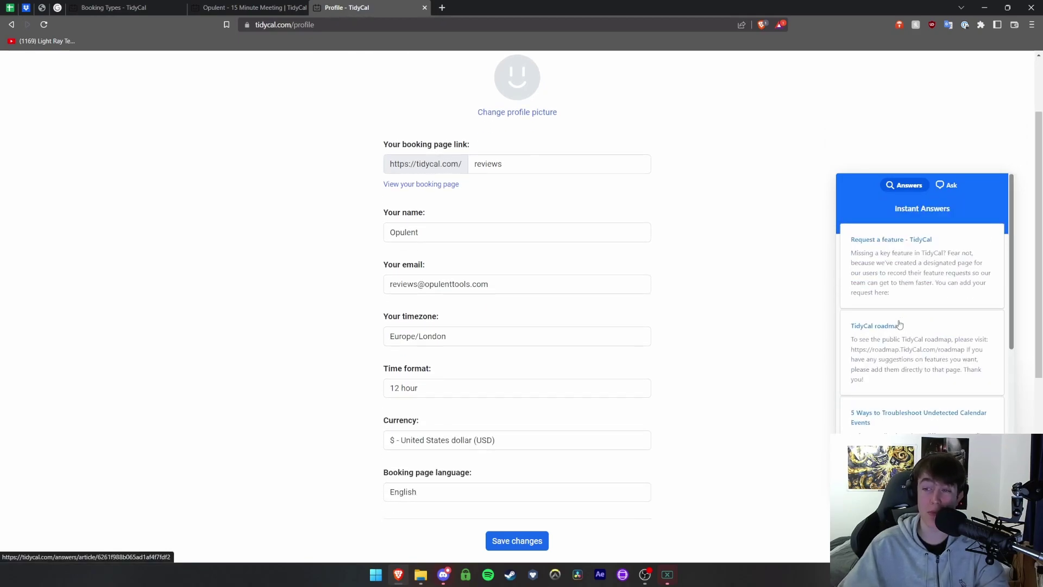
click(943, 187)
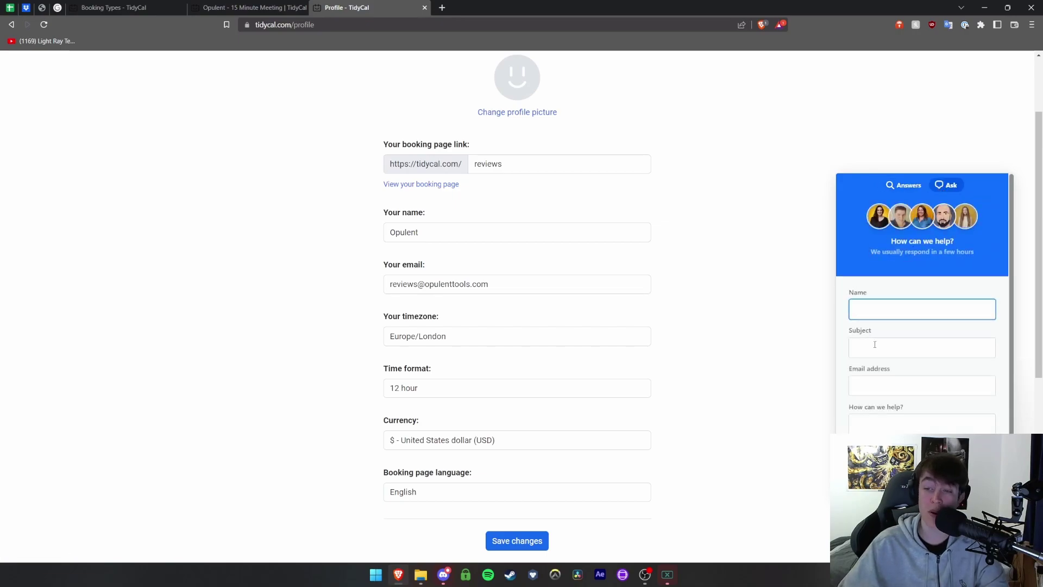
scroll(883, 419, down, 1)
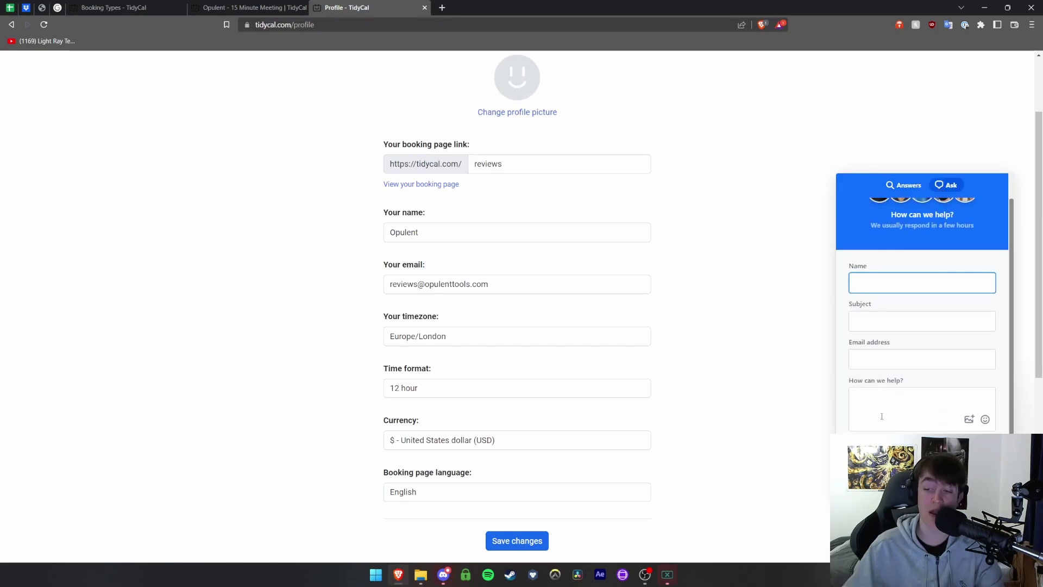